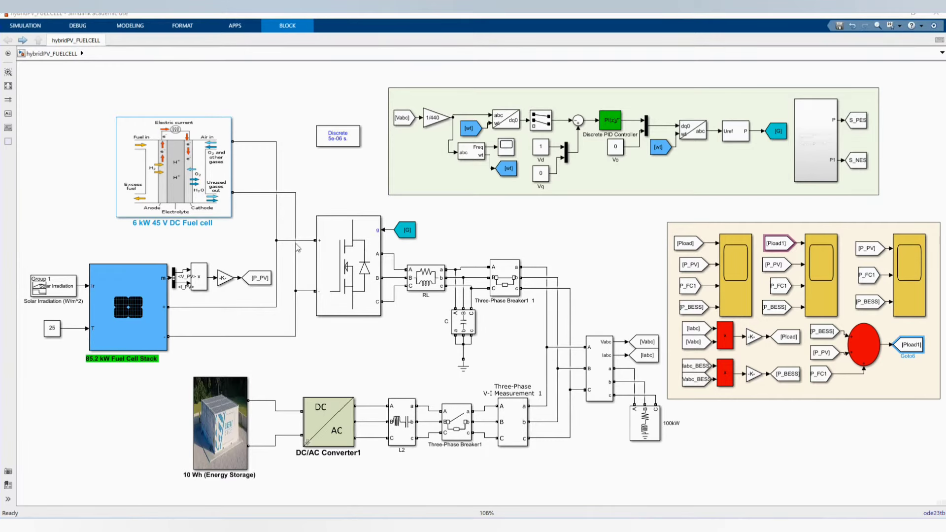
click(8, 85)
click(146, 223)
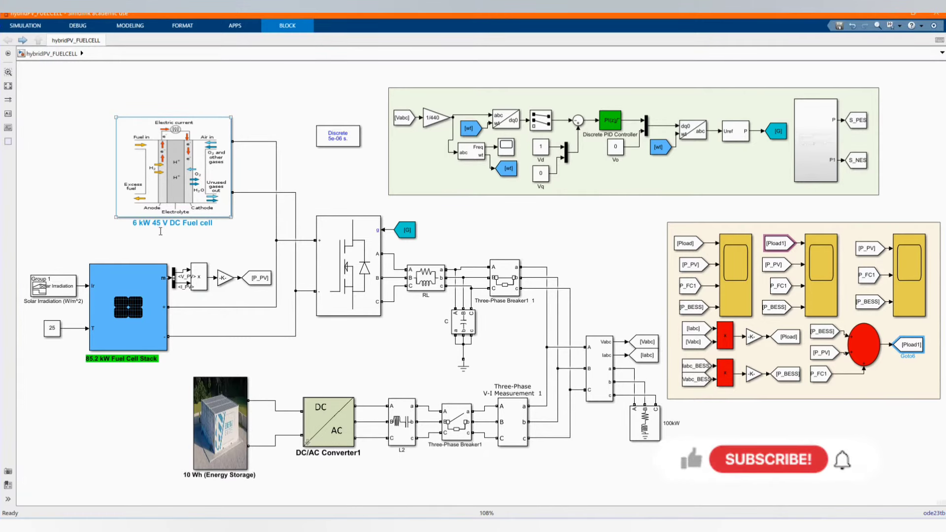
click(223, 238)
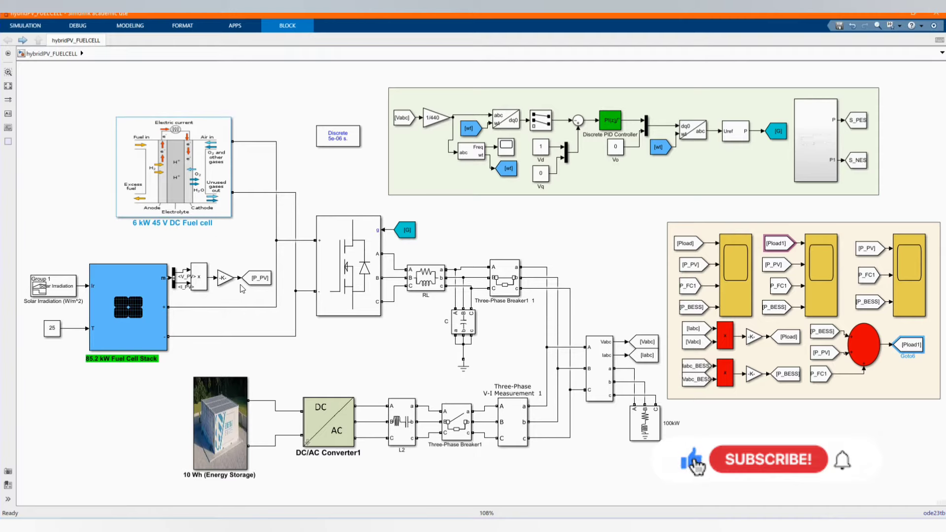
Change the text label under the PV array block to read "85.2 kW PV Array"
click(93, 362)
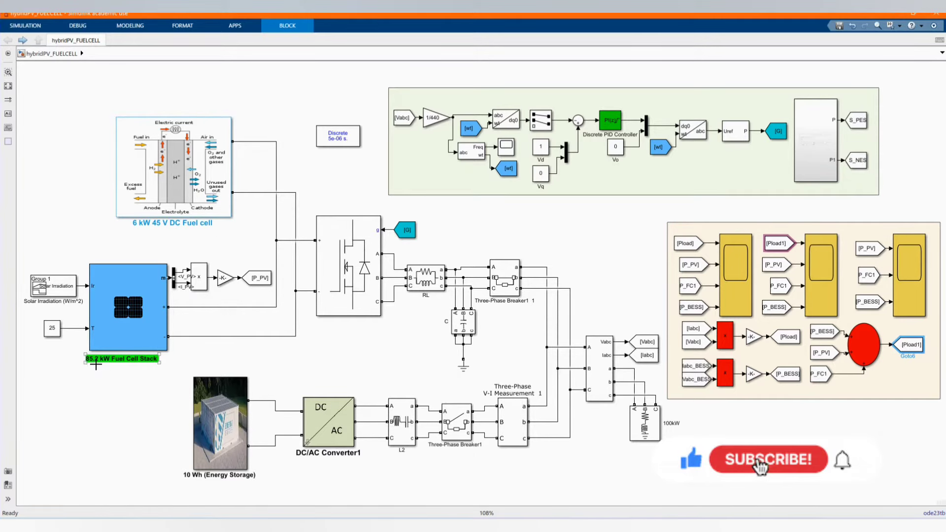
click(129, 362)
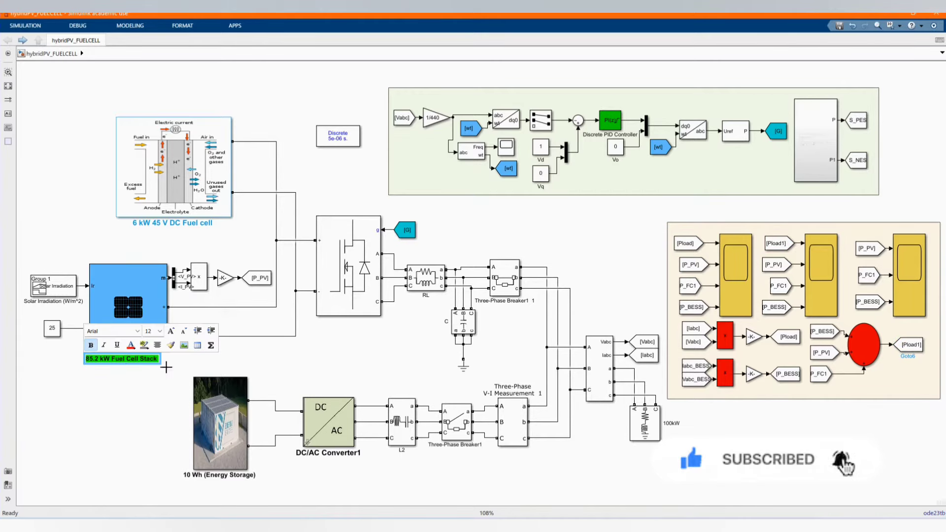
key(BackSpace)
key(BackSpace)
key(BackSpace)
key(BackSpace)
key(BackSpace)
key(BackSpace)
key(BackSpace)
key(BackSpace)
key(BackSpace)
key(BackSpace)
key(BackSpace)
key(BackSpace)
key(BackSpace)
key(BackSpace)
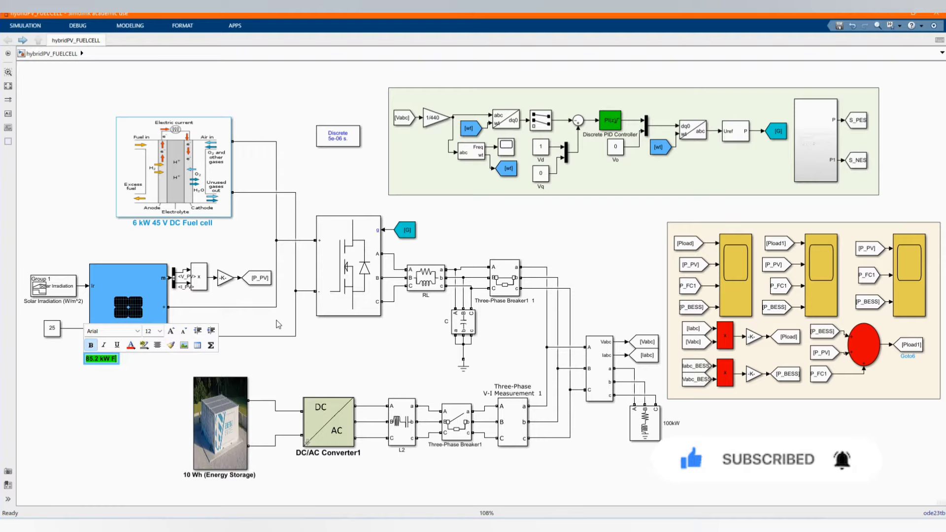
key(BackSpace)
text(PV A)
key(Caps_Lock)
text(rray)
click(304, 364)
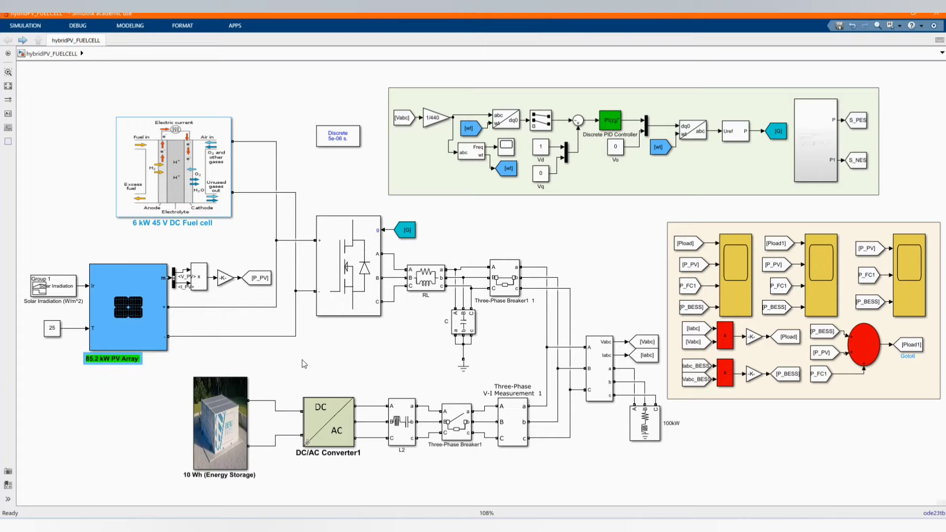
Rename the energy storage subsystem as "10 kWh (Energy Storage)"
click(195, 477)
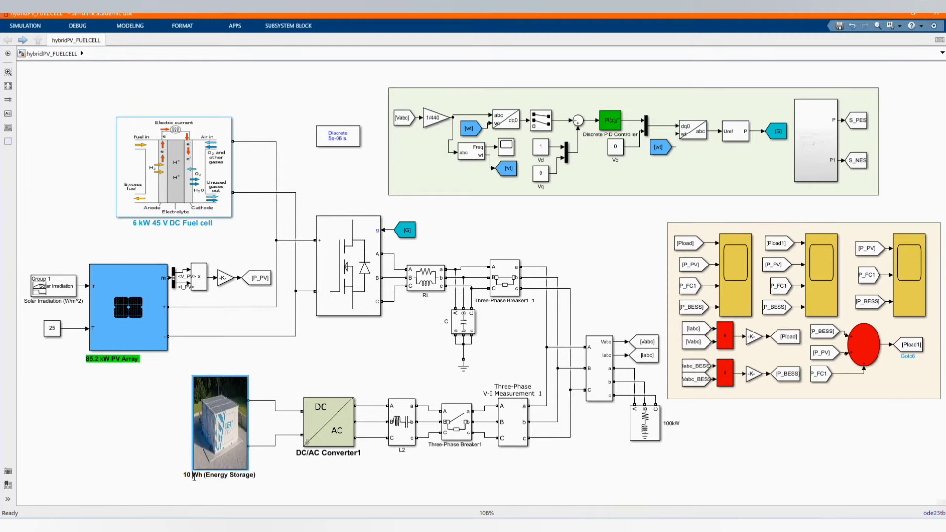
click(194, 477)
text(k)
click(242, 485)
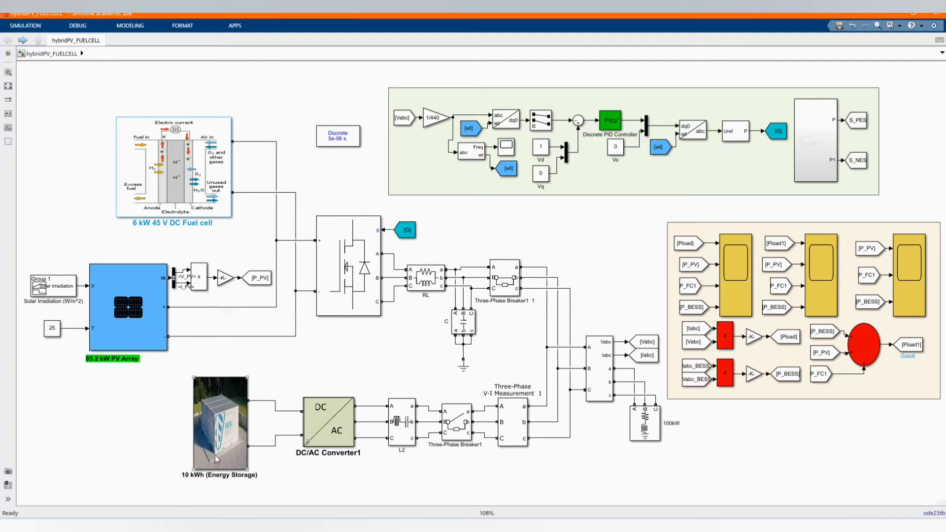
click(358, 283)
click(369, 360)
click(340, 414)
click(394, 460)
Open the 6 kW 45 V DC fuel cell subsystem and review the Fuel Cell Stack block's parameters
double_click(166, 173)
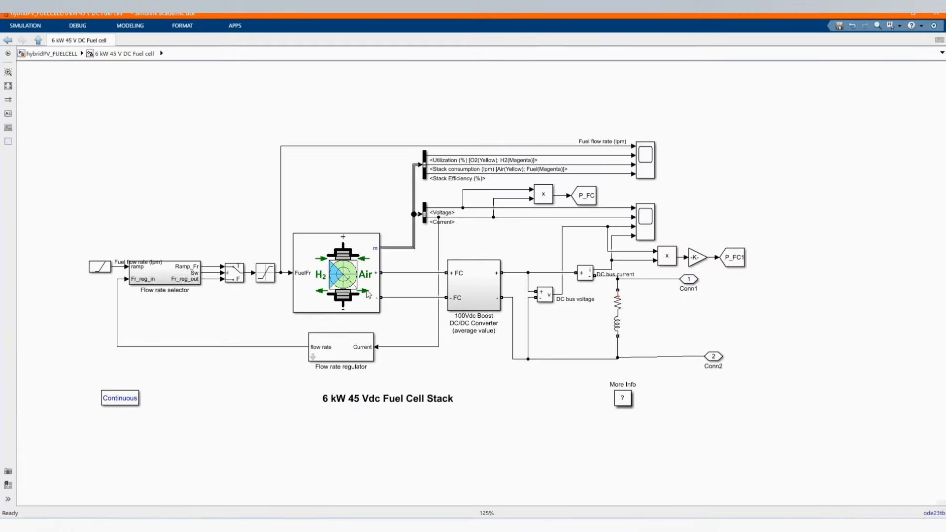
click(328, 287)
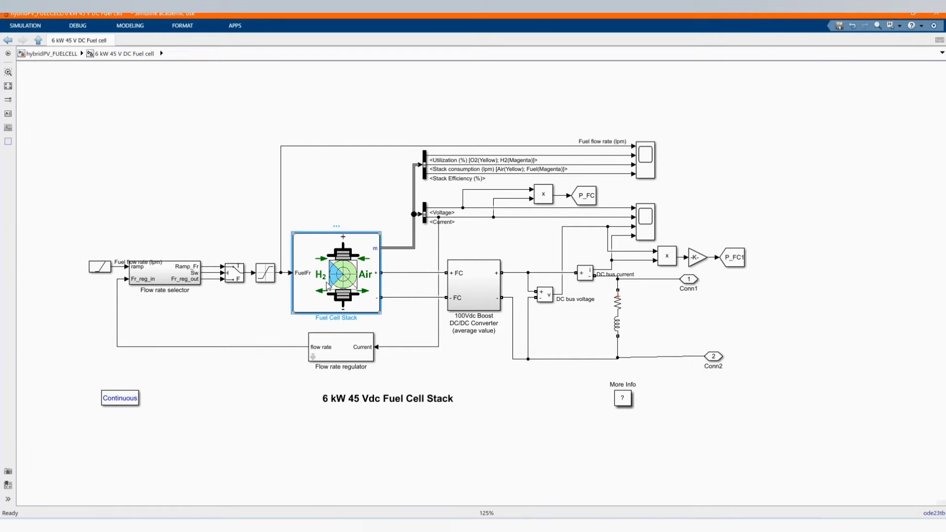
double_click(327, 286)
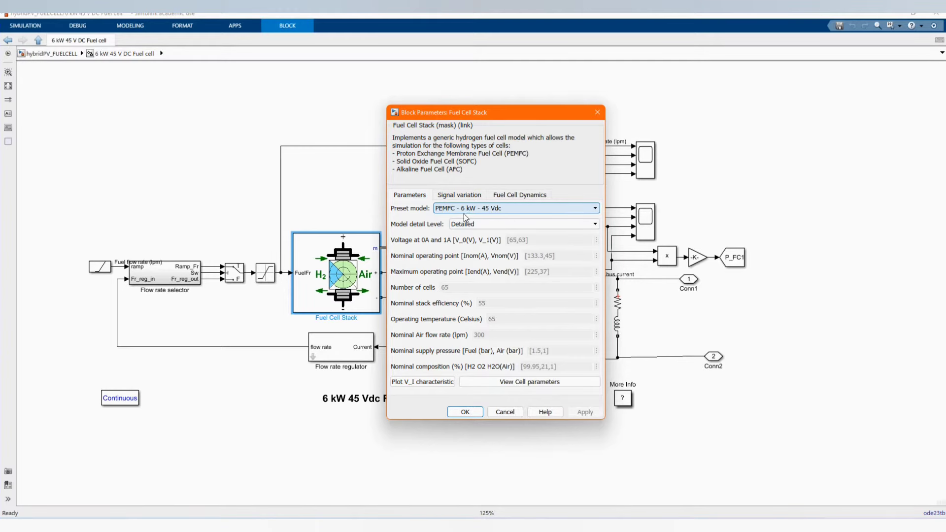
click(469, 413)
click(383, 449)
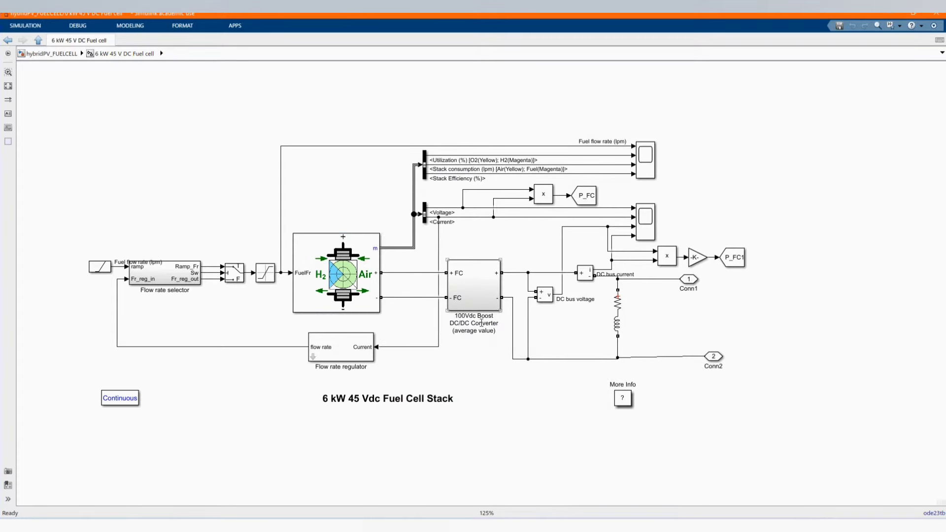
Look inside the 100Vdc Boost DC/DC Converter subsystem, then return to the top-level hybridPV_FUELCELL model
click(478, 296)
double_click(477, 297)
double_click(477, 296)
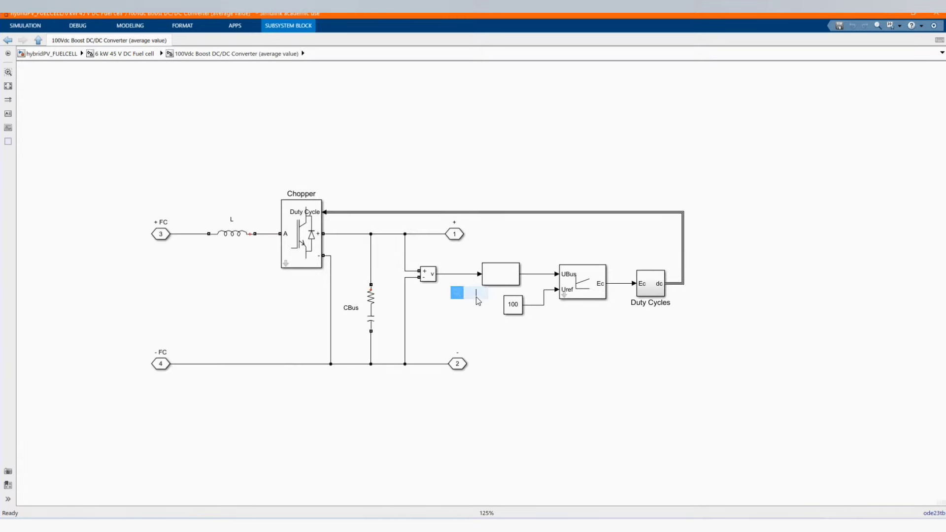
key(Escape)
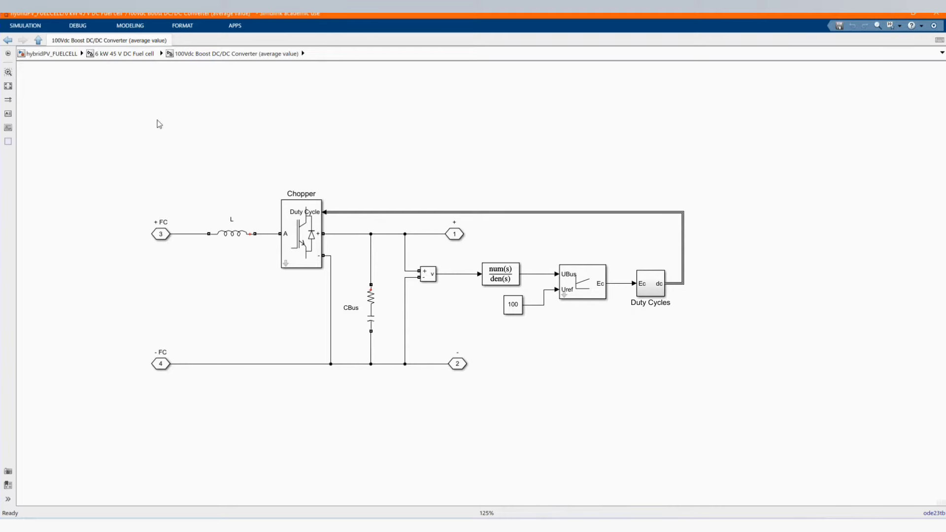
click(39, 42)
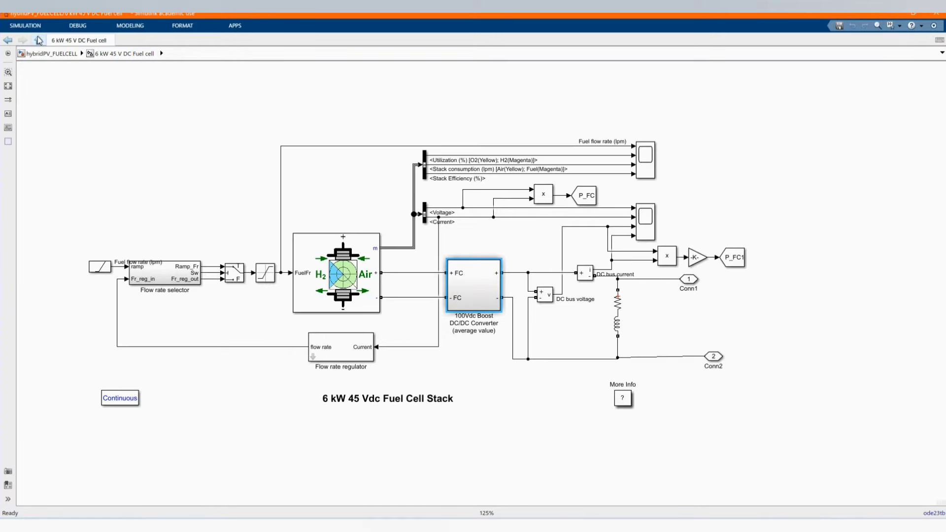
click(39, 42)
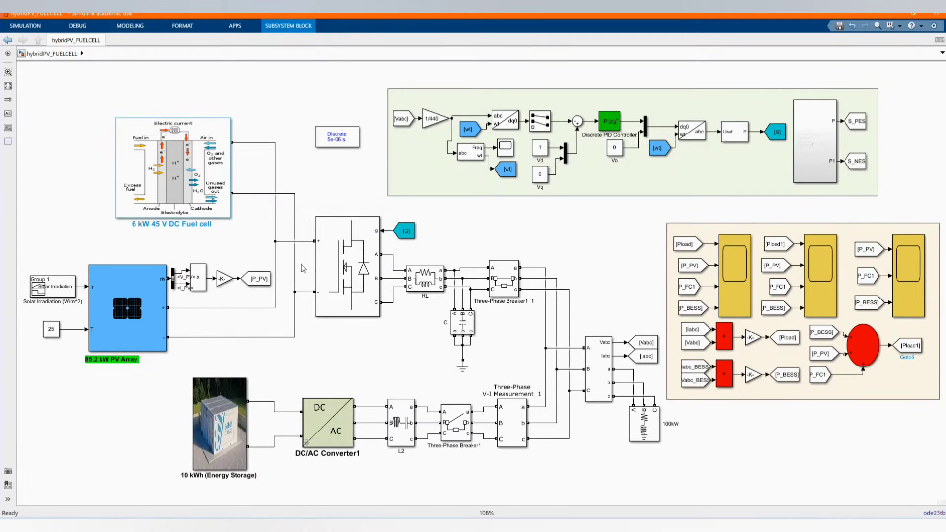
Review the PV array block's parameters and plot its I-V and P-V characteristics at 1000 W/m2 and the specified temperatures
click(106, 355)
click(115, 316)
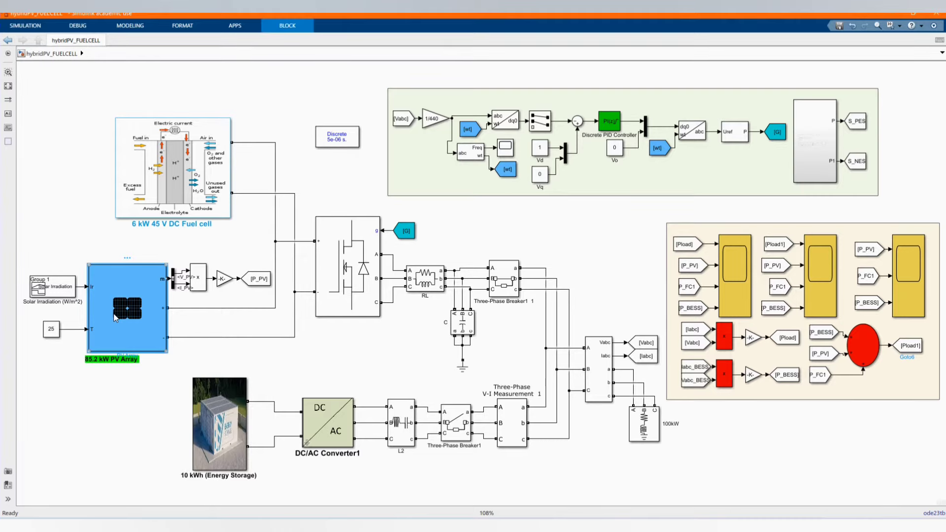
double_click(115, 317)
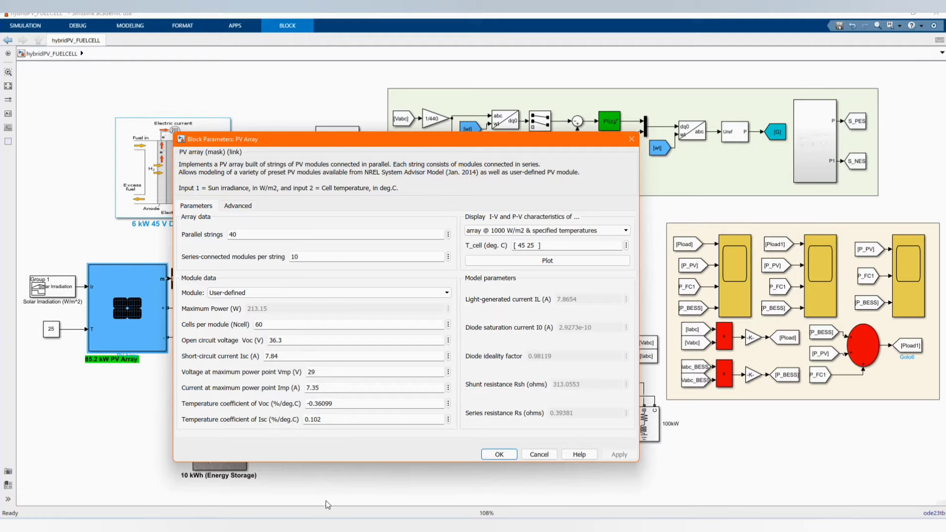
click(549, 262)
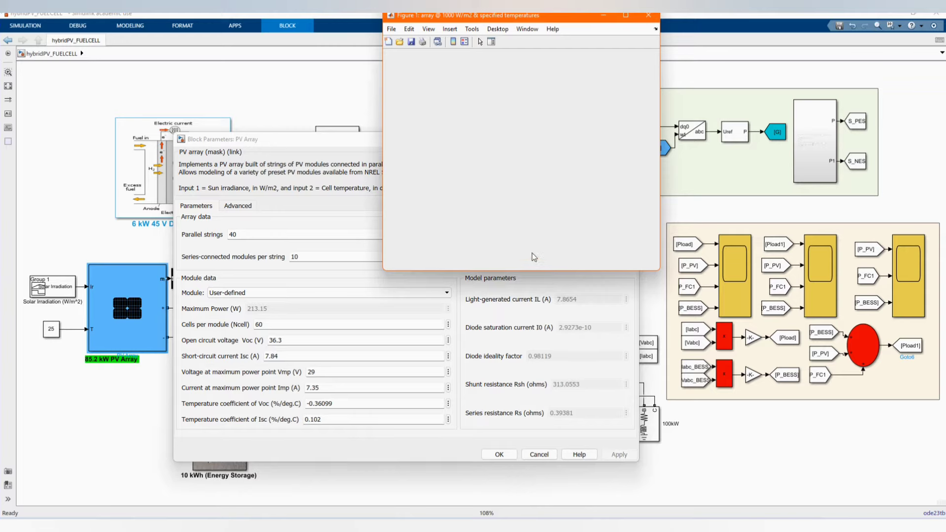
drag(565, 21, 549, 106)
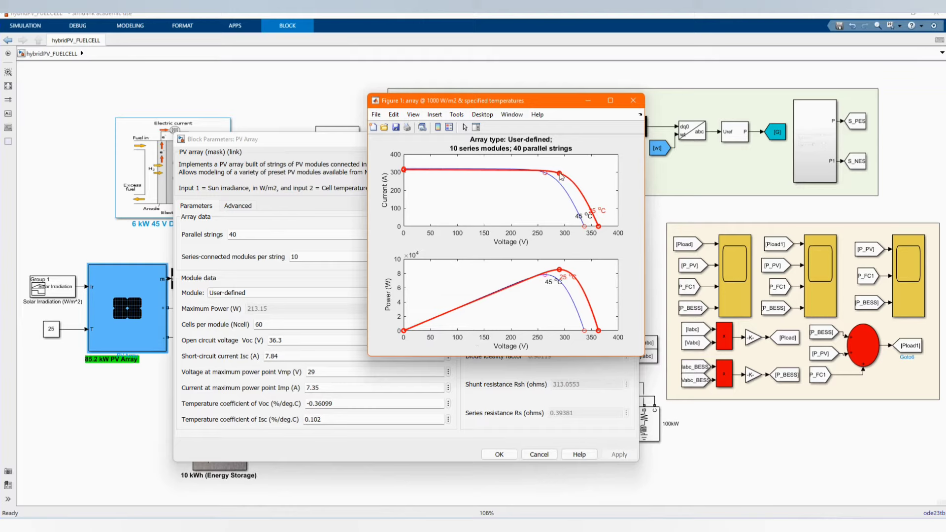
click(633, 100)
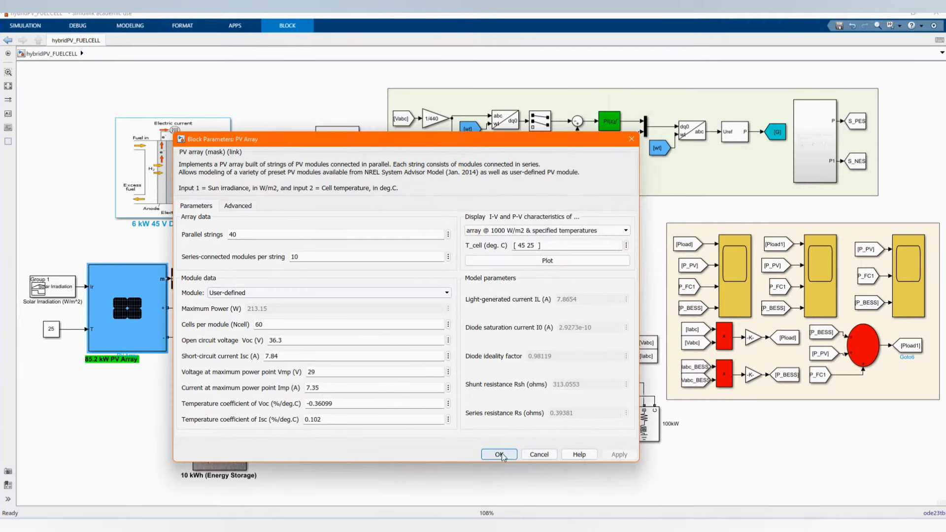
click(115, 371)
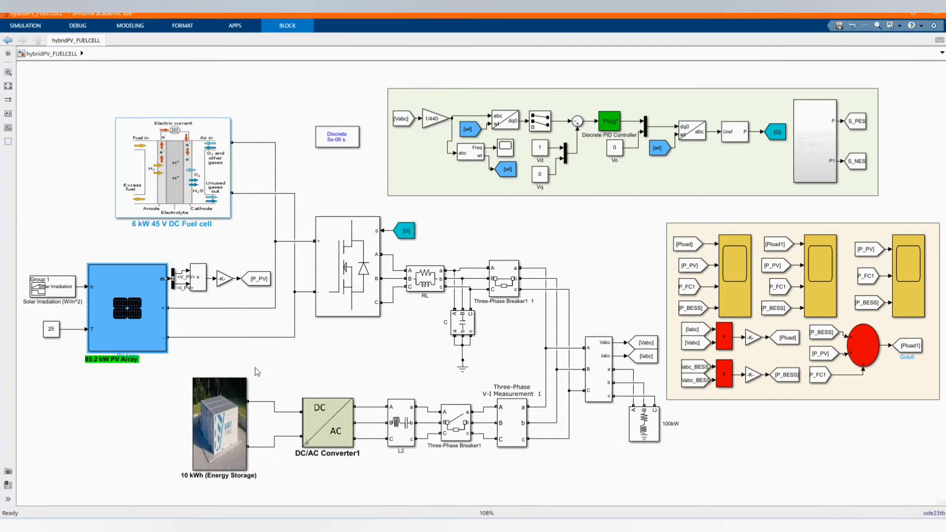
Review the battery's parameters inside the 10 kWh energy storage subsystem and return to the top-level model
click(224, 428)
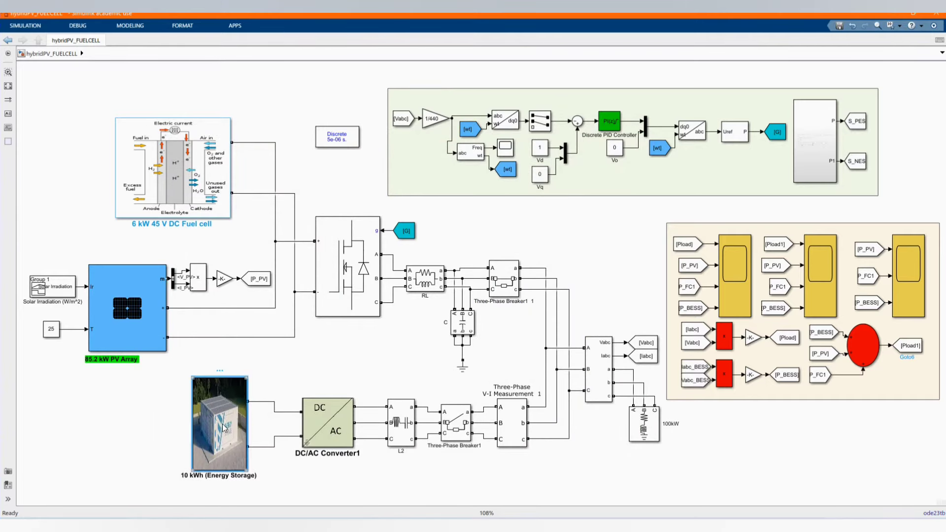
double_click(224, 427)
click(502, 318)
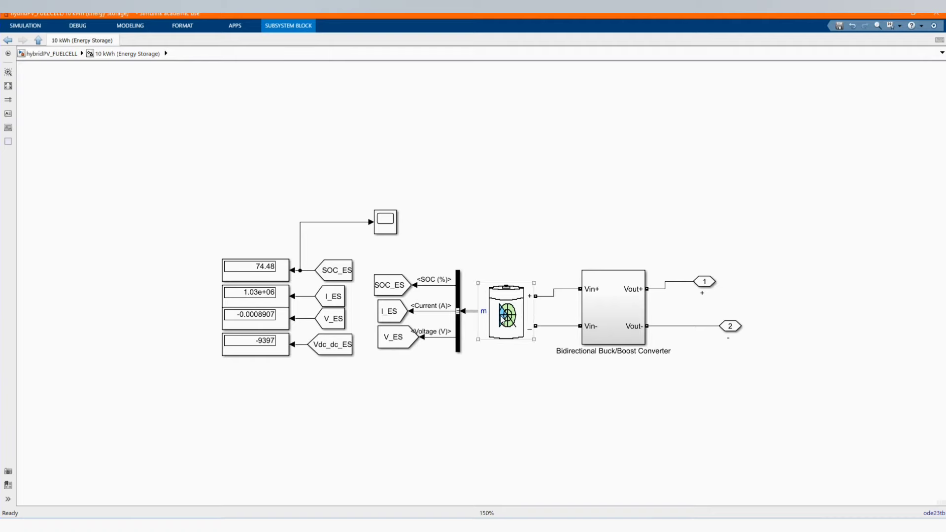
double_click(502, 318)
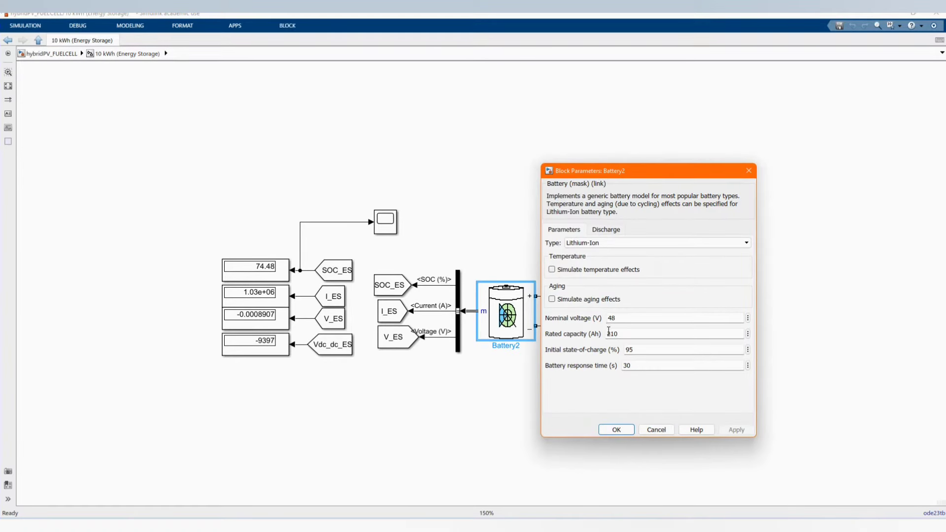
drag(629, 170, 287, 162)
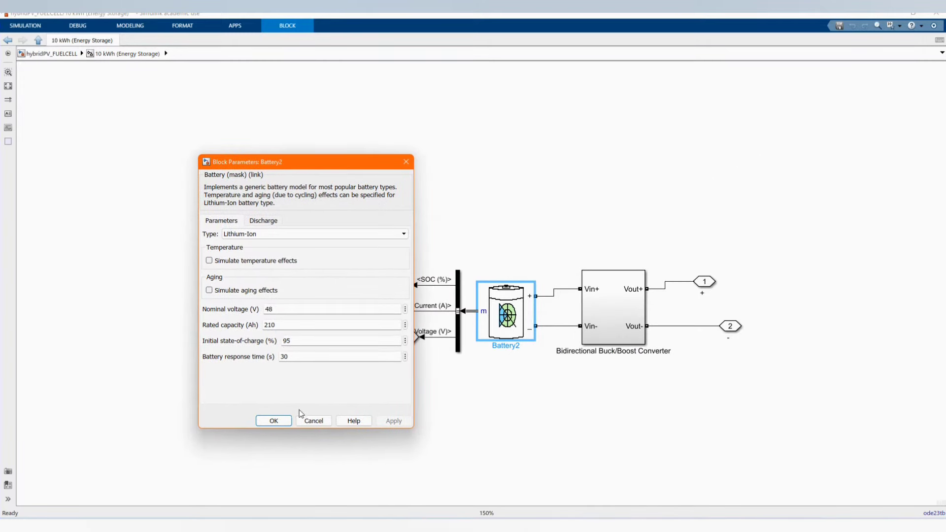
click(273, 422)
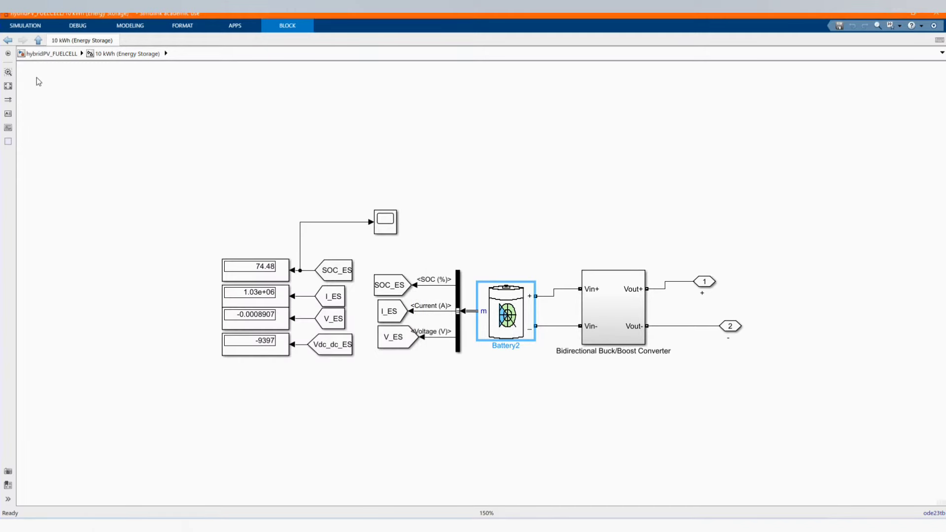
click(51, 53)
click(394, 403)
click(274, 274)
click(166, 328)
click(270, 280)
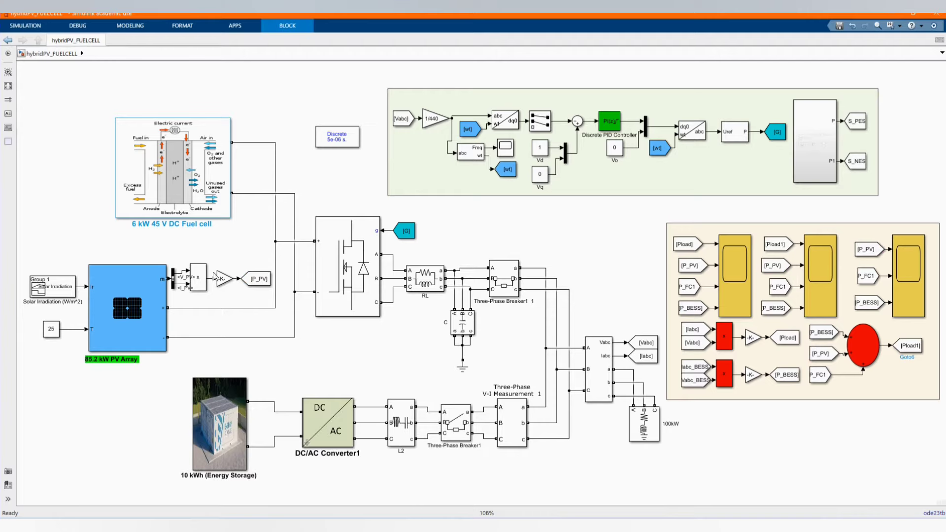
Review the Universal Bridge inverter's parameters, including its bridge arms and power electronic device type
double_click(329, 261)
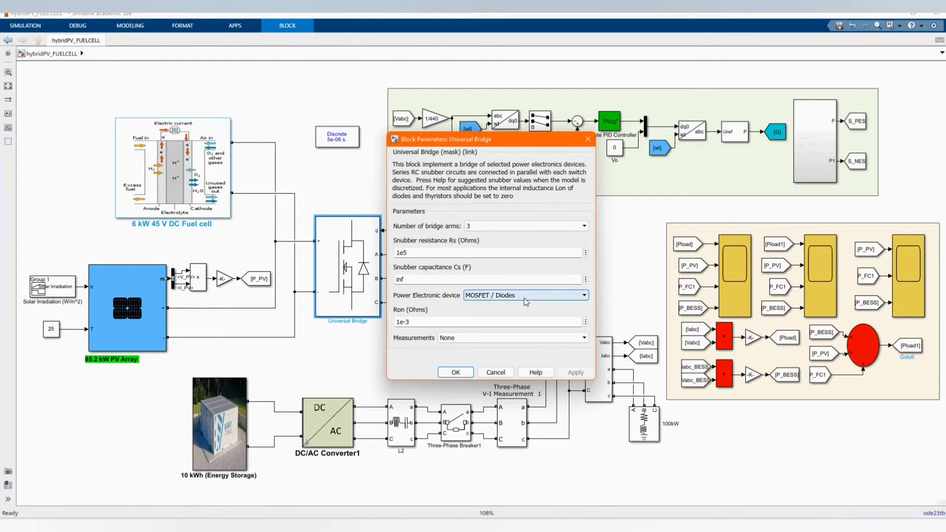
click(456, 372)
click(240, 284)
Check the resistance and inductance of the RL filter branch and the capacitance of the C branch
double_click(430, 287)
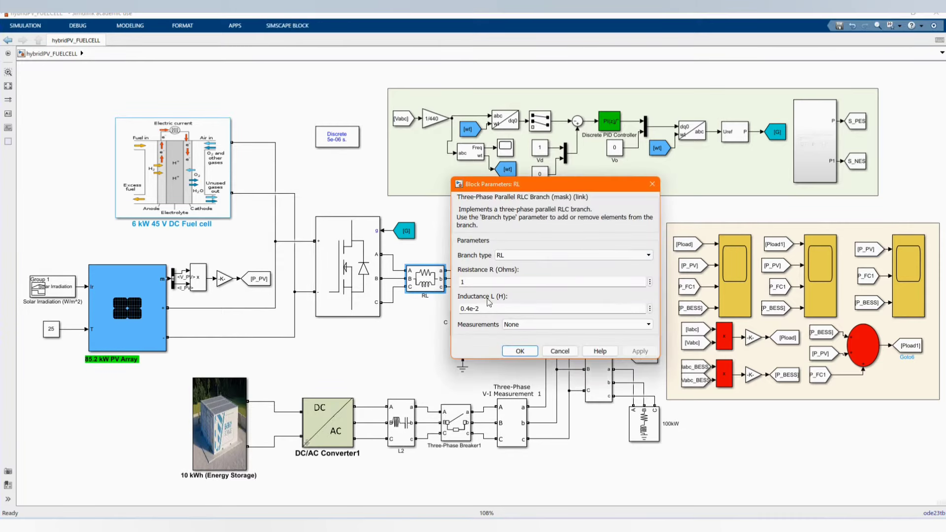
click(514, 353)
double_click(468, 326)
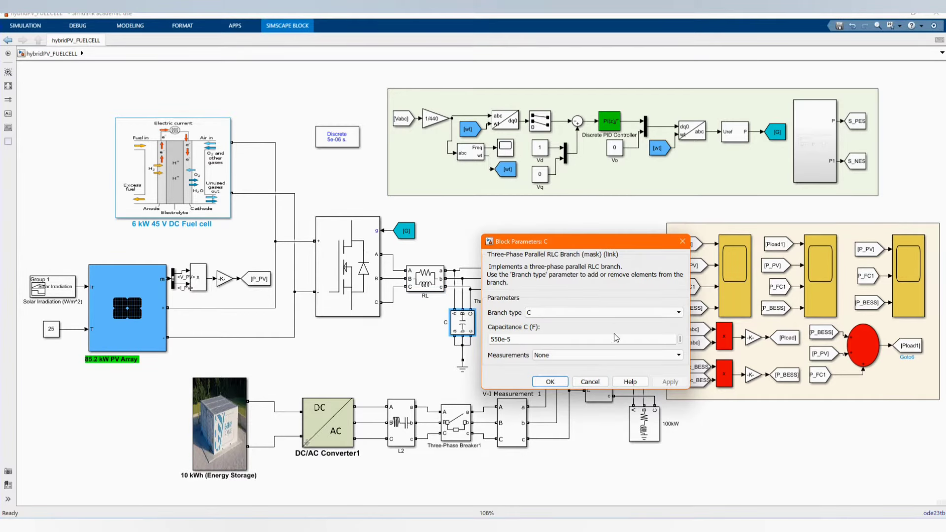
click(550, 382)
Check the parameters of the three-phase breaker after the RL filter and of the DC/AC Converter1 block
double_click(499, 288)
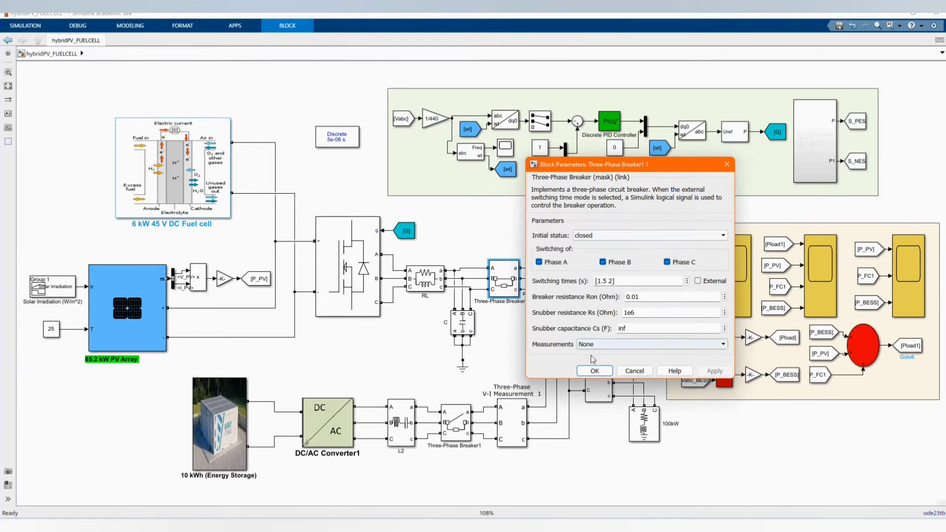
click(594, 371)
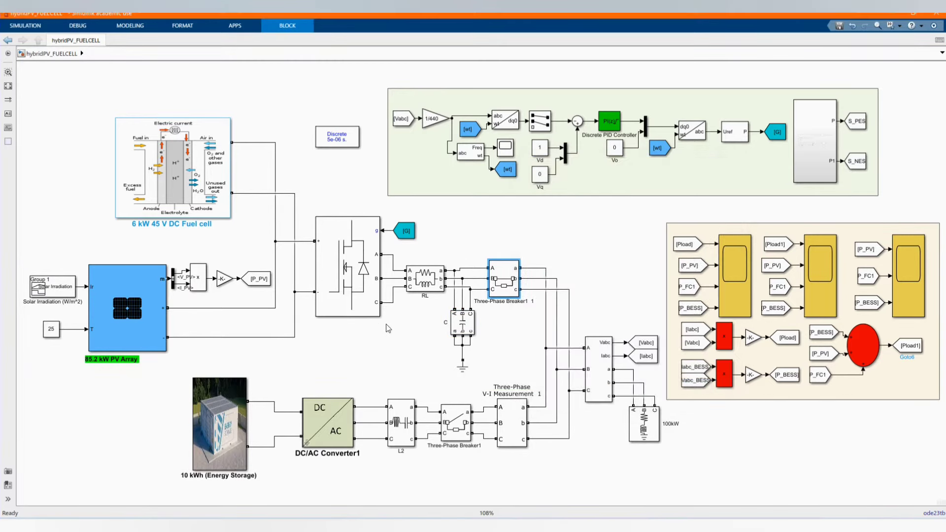
double_click(329, 428)
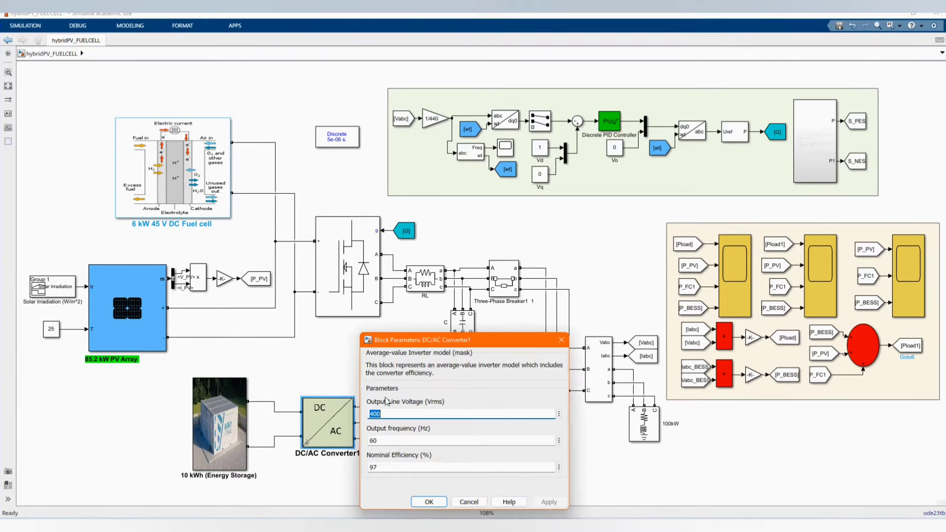
click(427, 503)
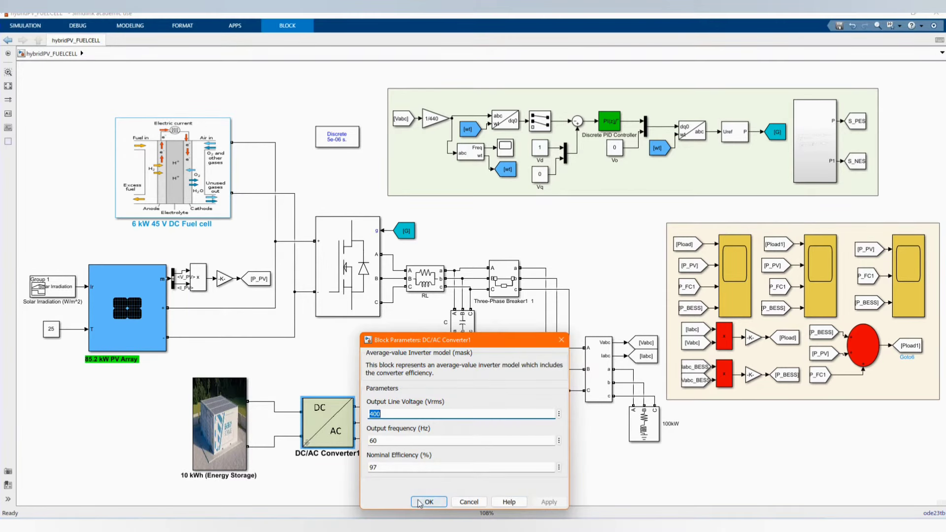
Check the branch type, inductance and capacitance of the L2 filter branch after the DC/AC converter
scroll(413, 260, down, 2)
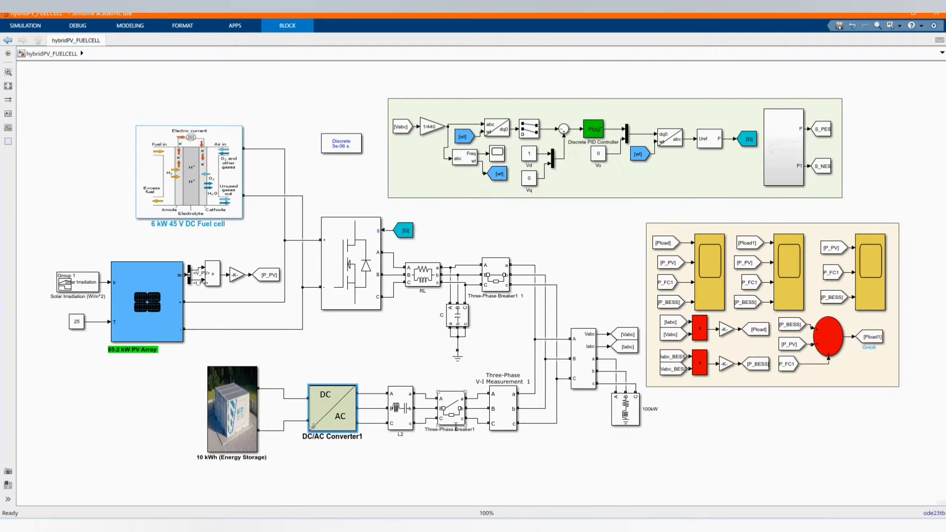
double_click(396, 419)
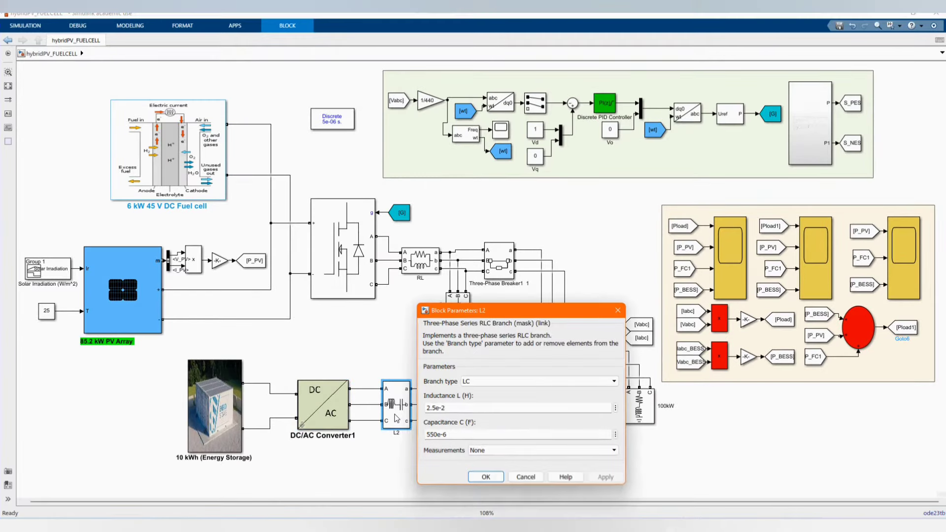
click(470, 477)
click(539, 301)
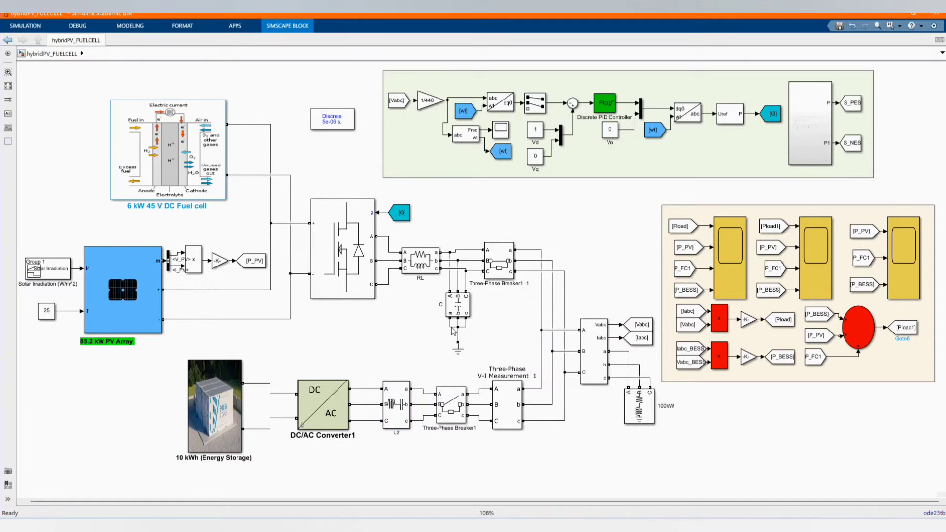
Trace the Vabc signal from the load-side measurement block to the controller's input tag and 1/440 gain
click(253, 261)
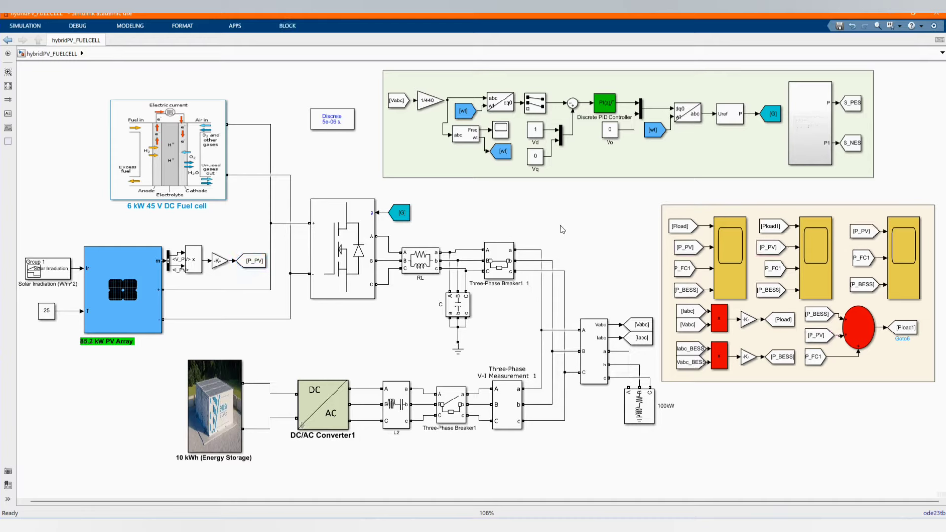
click(386, 107)
click(488, 207)
click(454, 306)
click(397, 100)
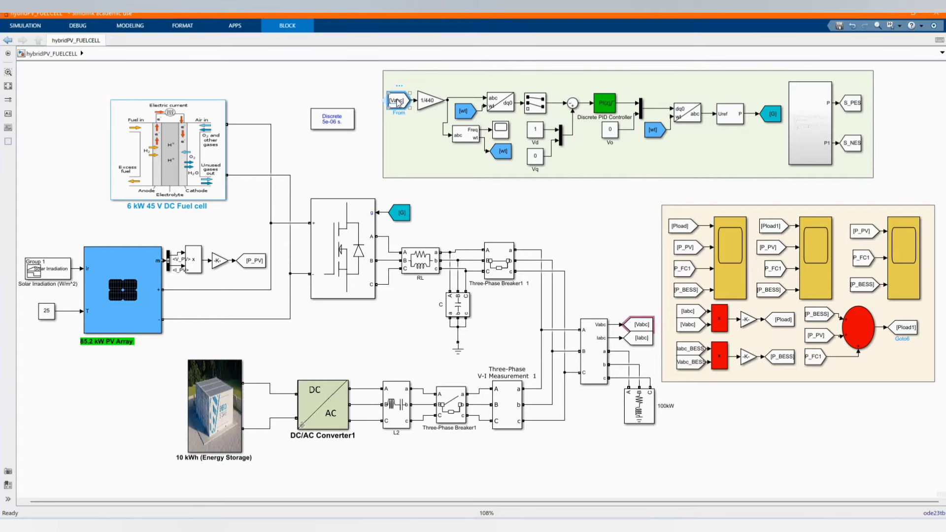
click(627, 325)
click(423, 101)
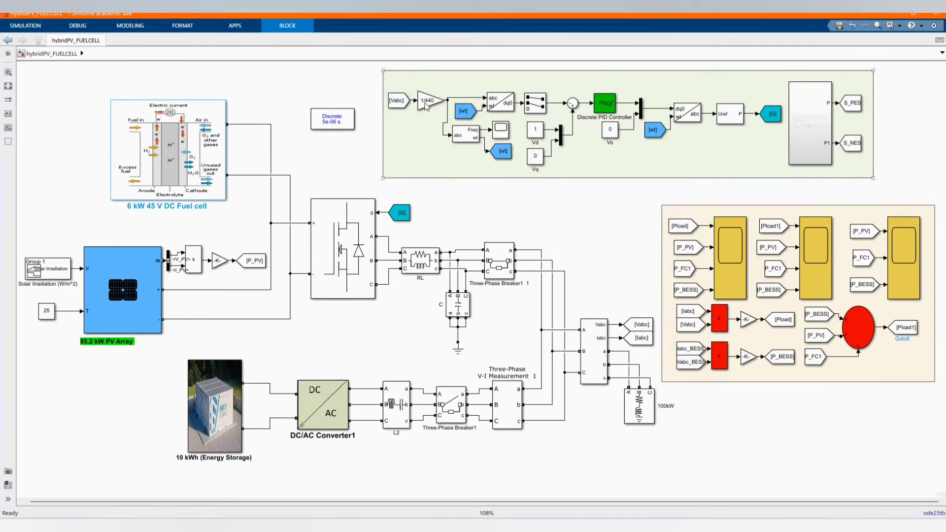
click(476, 215)
click(445, 164)
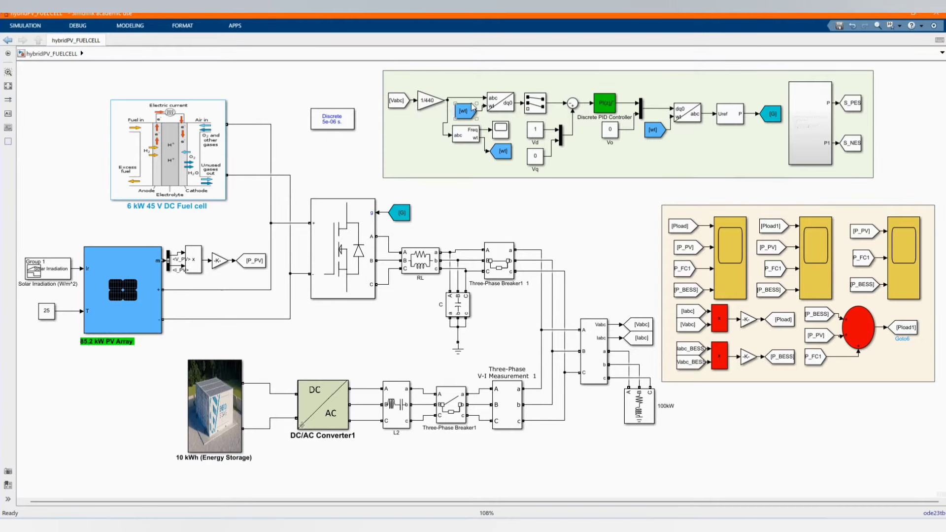
Review the PLL (3ph) block's parameters, including its minimum frequency, initial inputs and regulator gains
scroll(472, 106, up, 3)
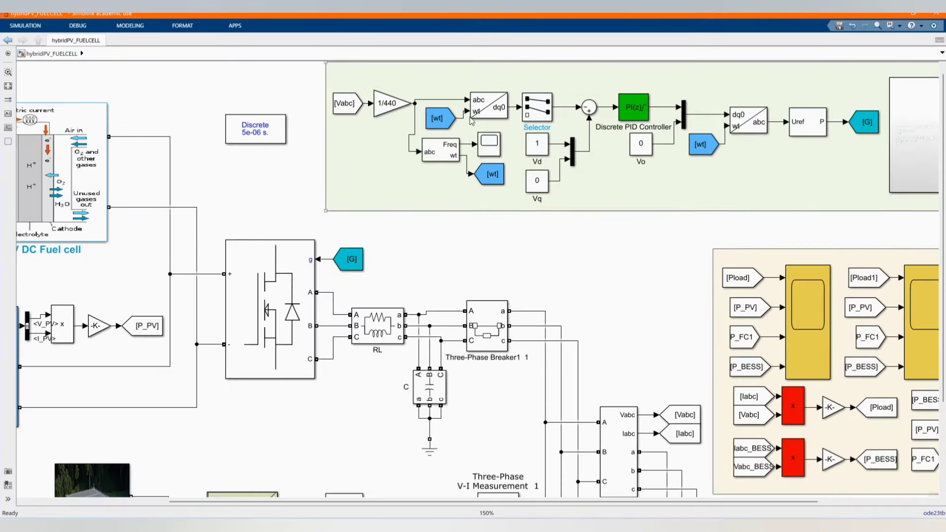
click(437, 163)
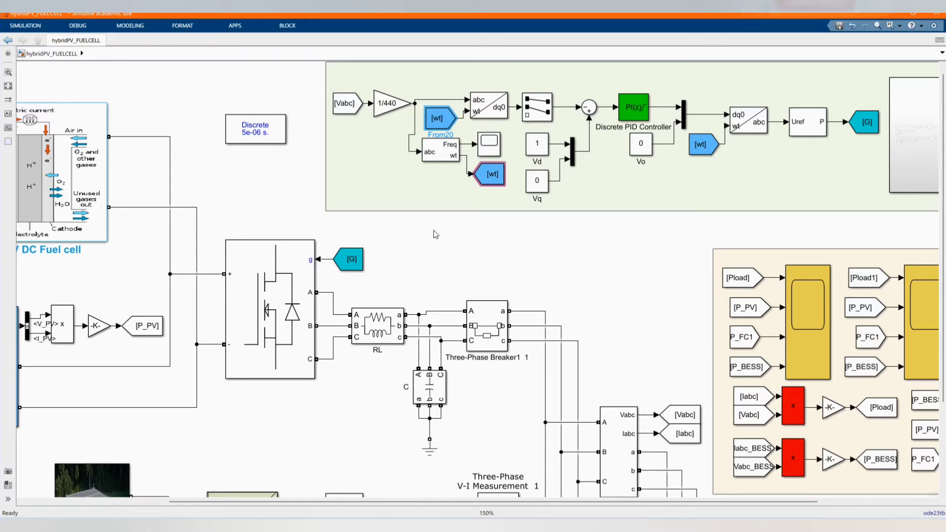
double_click(437, 163)
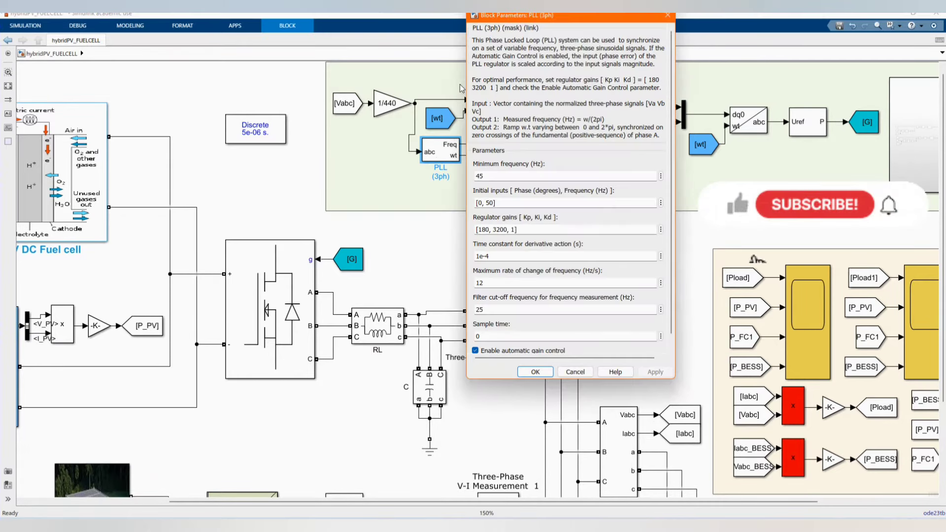
drag(492, 19, 461, 77)
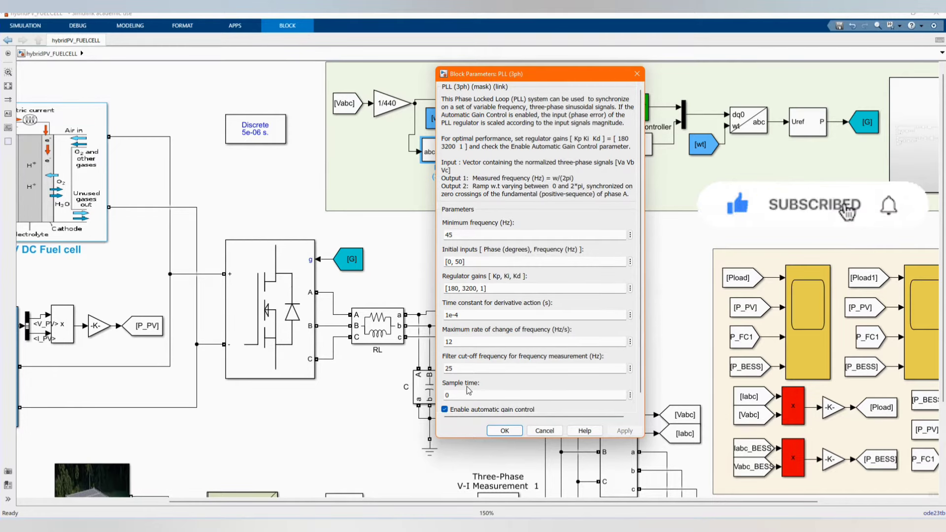
click(505, 430)
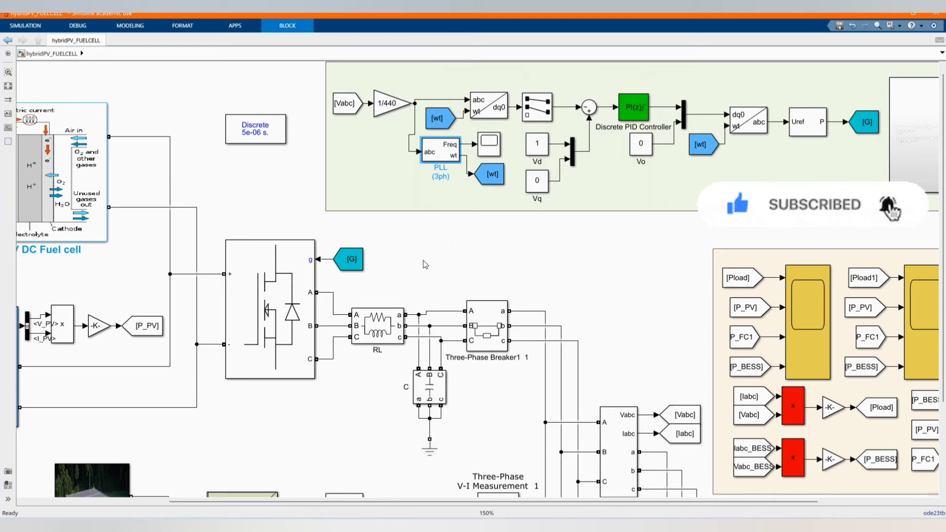
Check the rotating frame alignment of the abc to dq0 block and the parameters of the Selector beside it
double_click(490, 118)
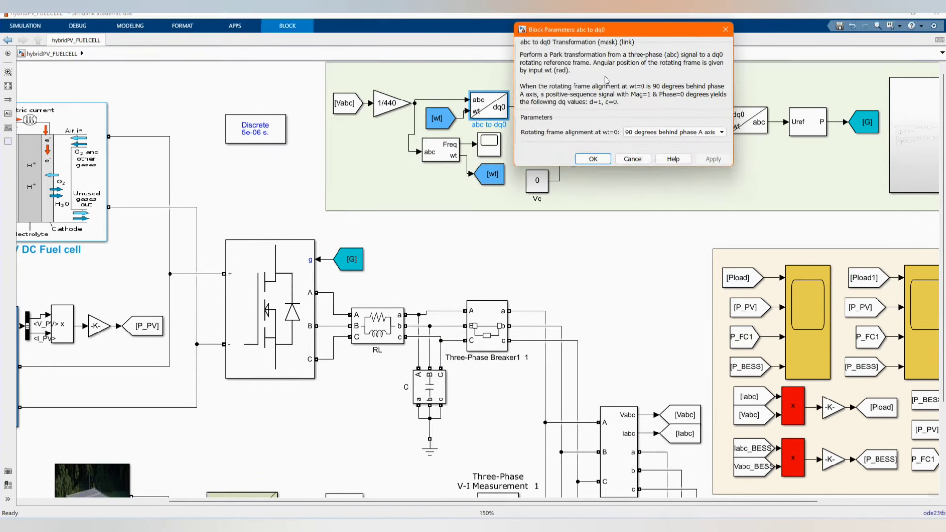
click(586, 160)
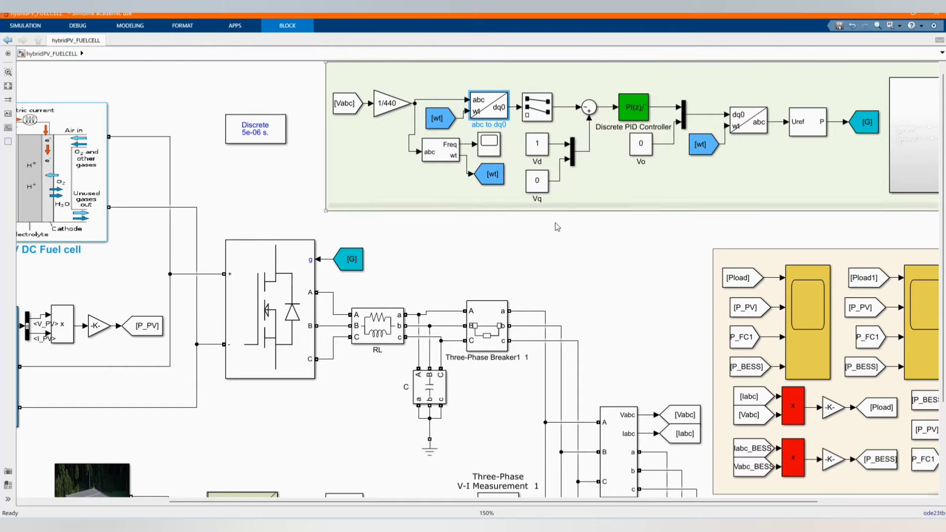
click(541, 118)
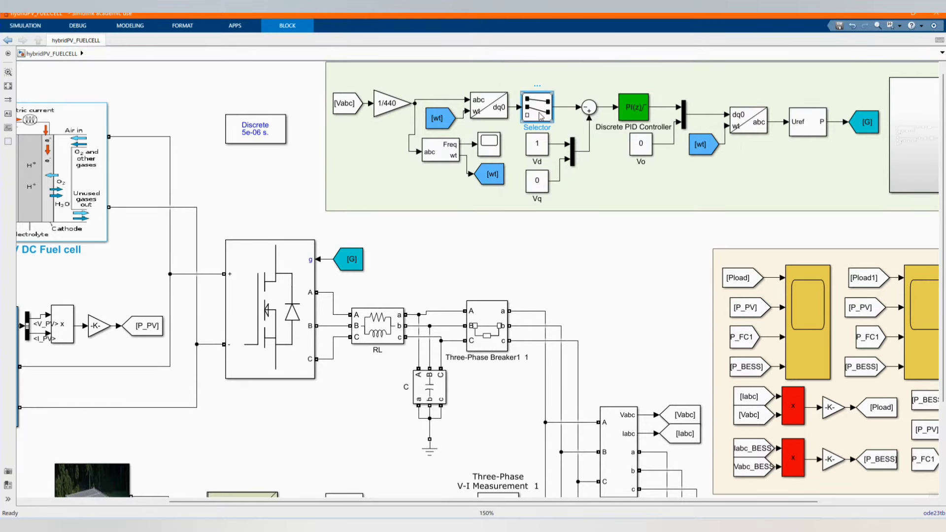
double_click(540, 117)
click(647, 268)
Examine the Vd and Vq reference constants that feed the controller's summing junction
scroll(423, 291, down, 1)
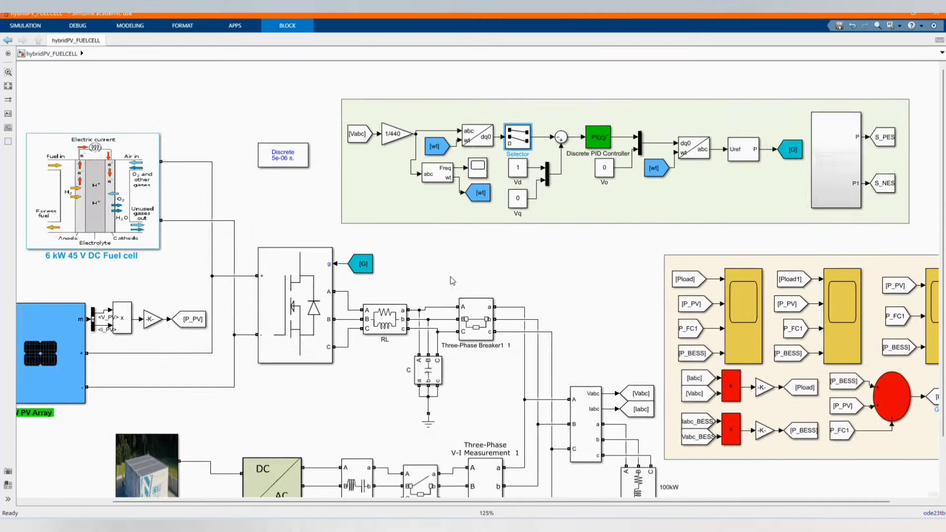
scroll(453, 281, up, 2)
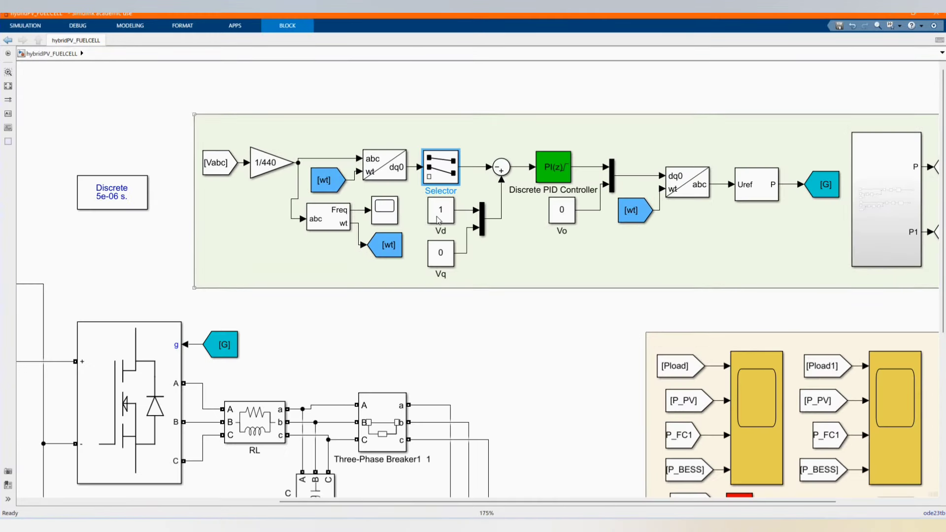
click(438, 220)
click(441, 251)
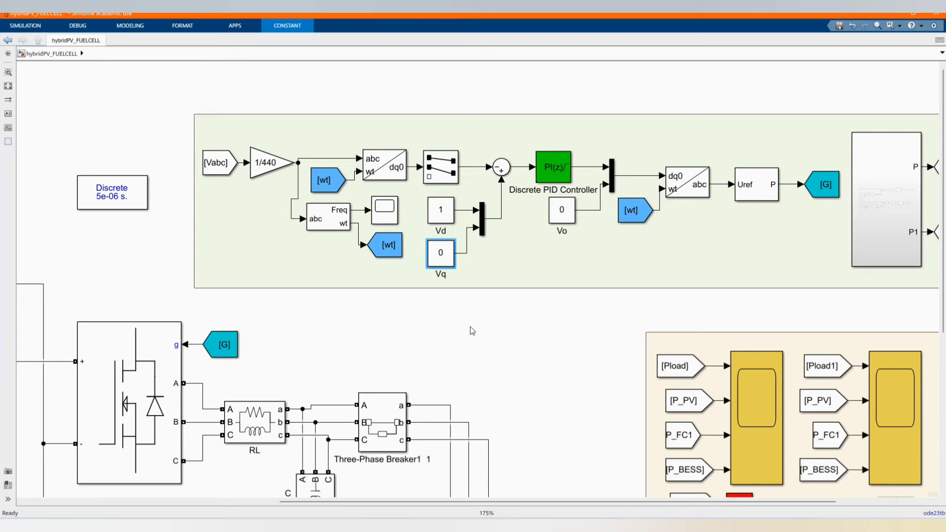
click(477, 323)
Review the Discrete PID Controller's gains, initialization, output saturation limits, data types and state attributes
click(511, 173)
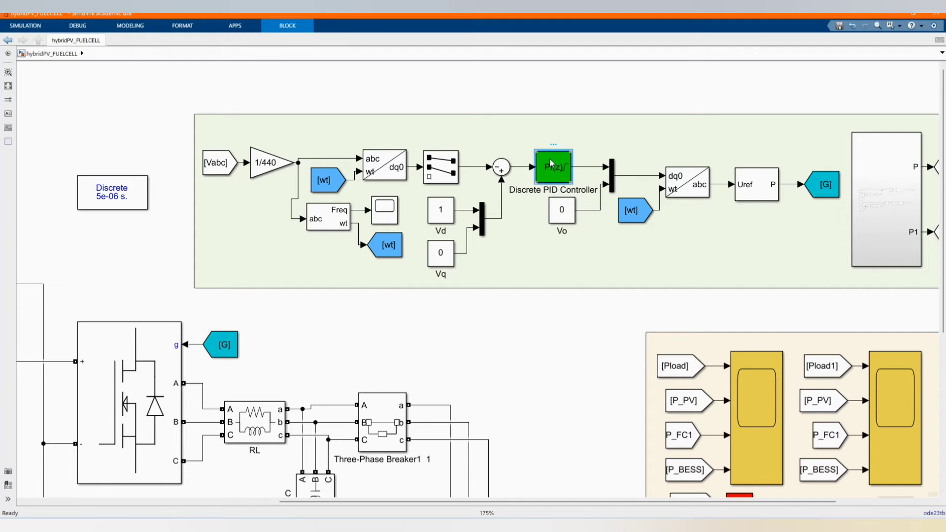
double_click(562, 164)
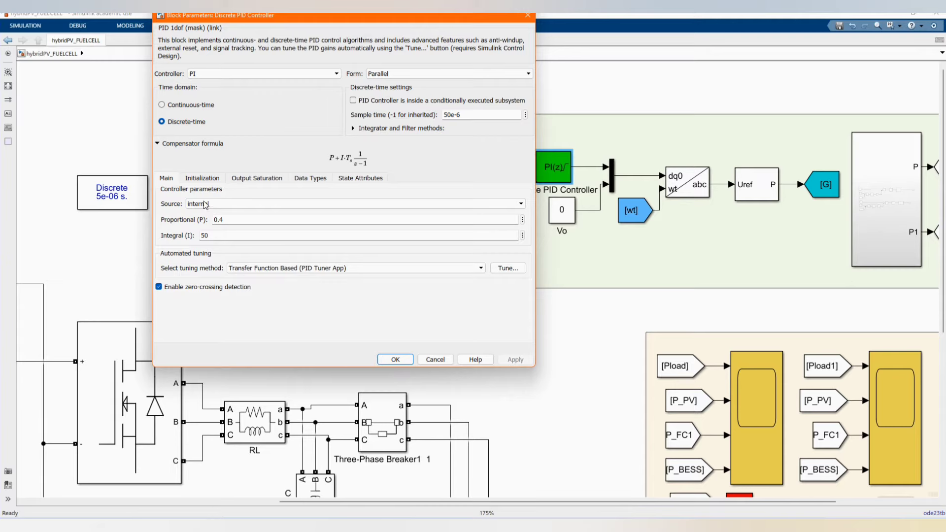
click(203, 179)
click(263, 179)
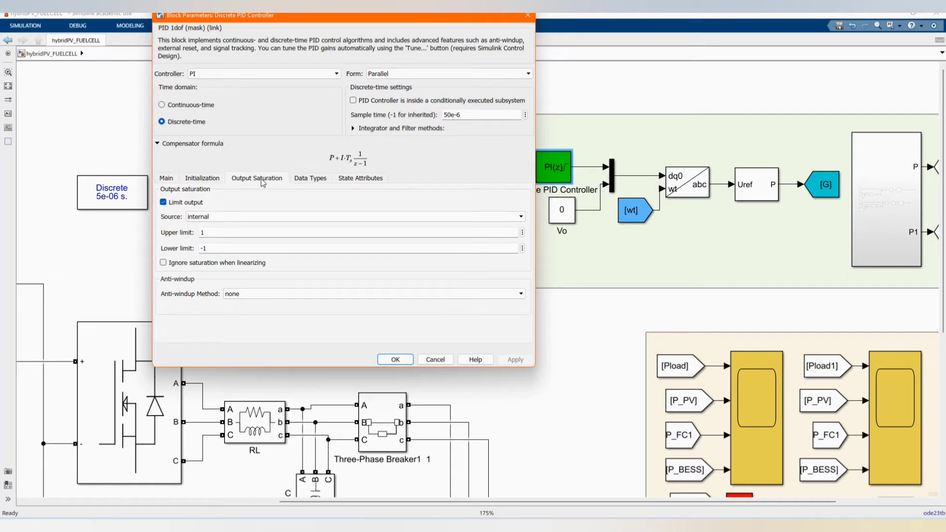
click(302, 181)
click(347, 181)
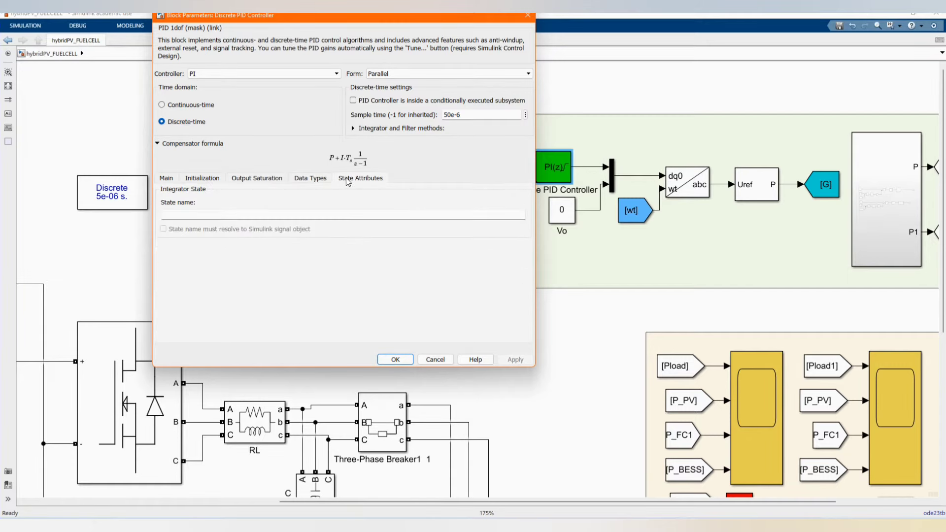
click(395, 360)
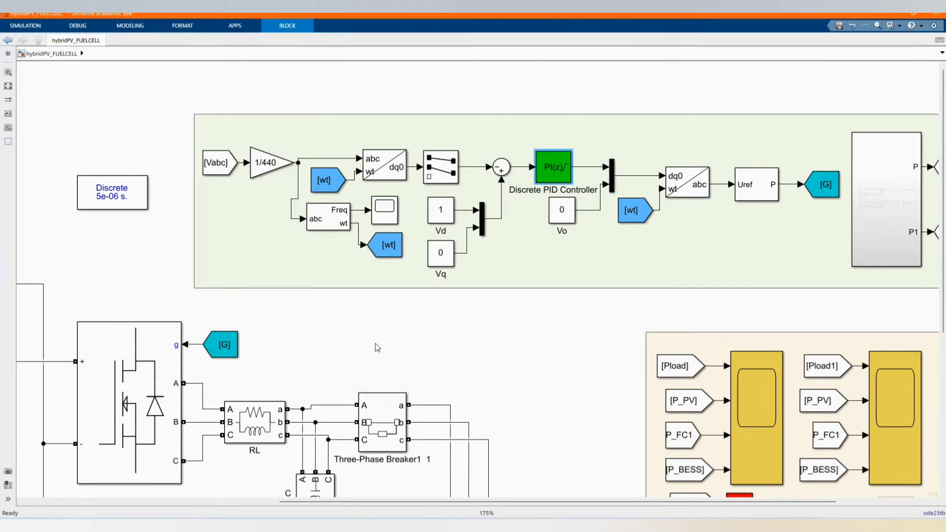
Examine the Vo constant combined with the PID controller's output
scroll(282, 332, down, 1)
click(517, 226)
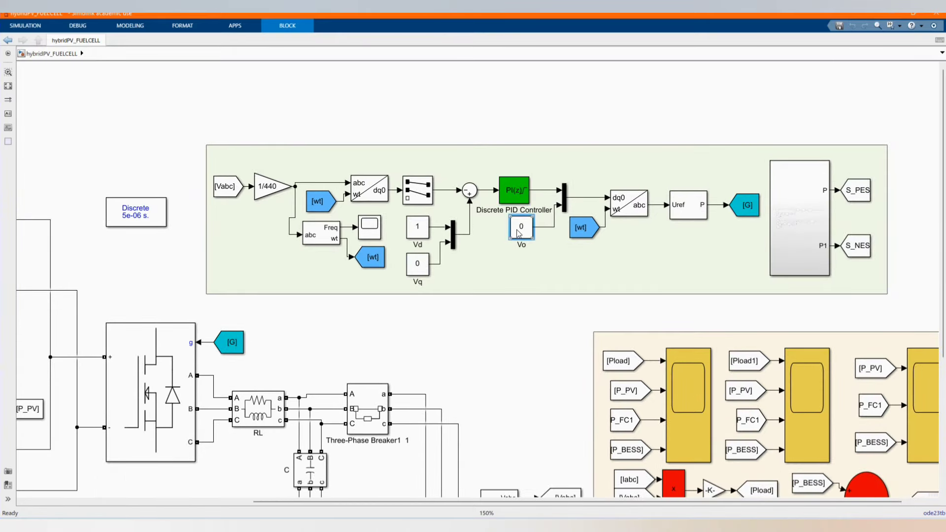
click(477, 322)
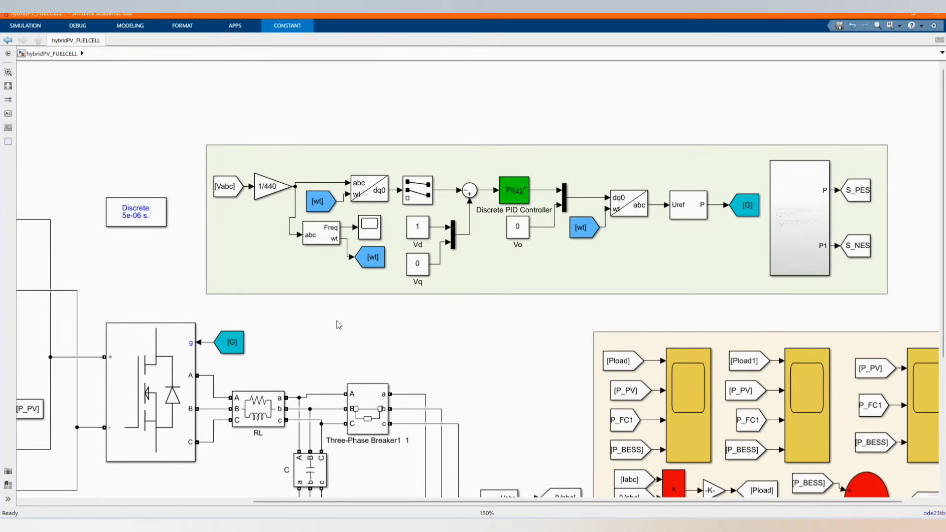
Trace the wt tag feeding the dq0 to abc block and check that block's rotating frame alignment
scroll(337, 320, down, 1)
scroll(337, 320, down, 1)
scroll(751, 238, up, 2)
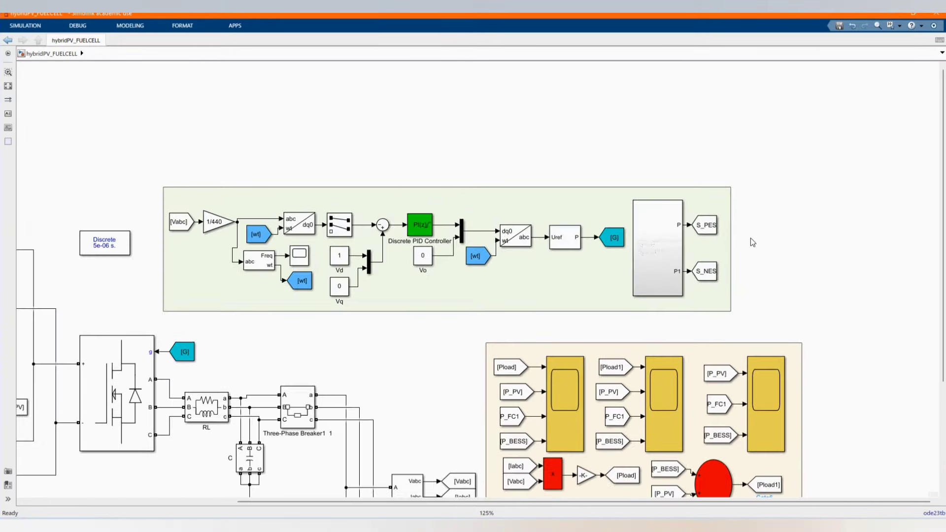
click(369, 262)
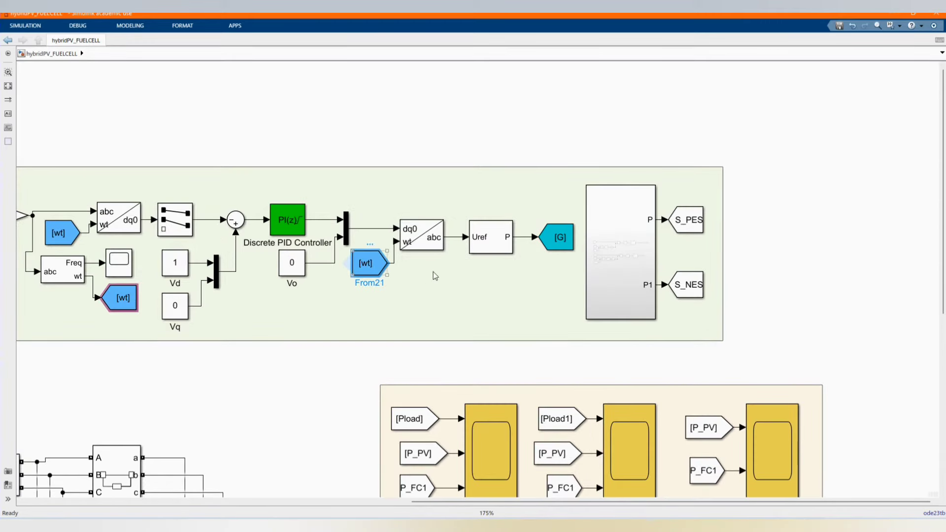
click(423, 245)
double_click(423, 245)
click(517, 287)
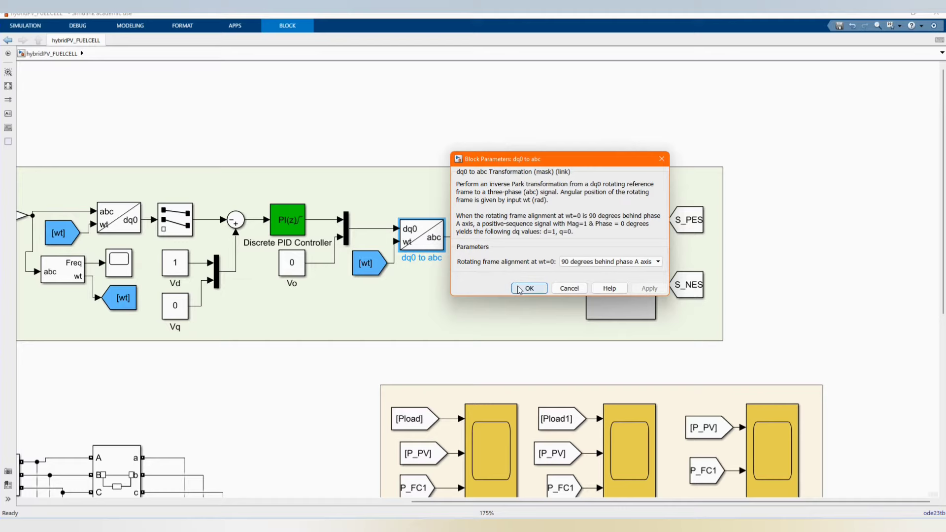
Review the PWM Generator (2-Level) parameters, including generator type, carrier frequency and sampling technique
click(495, 246)
double_click(495, 246)
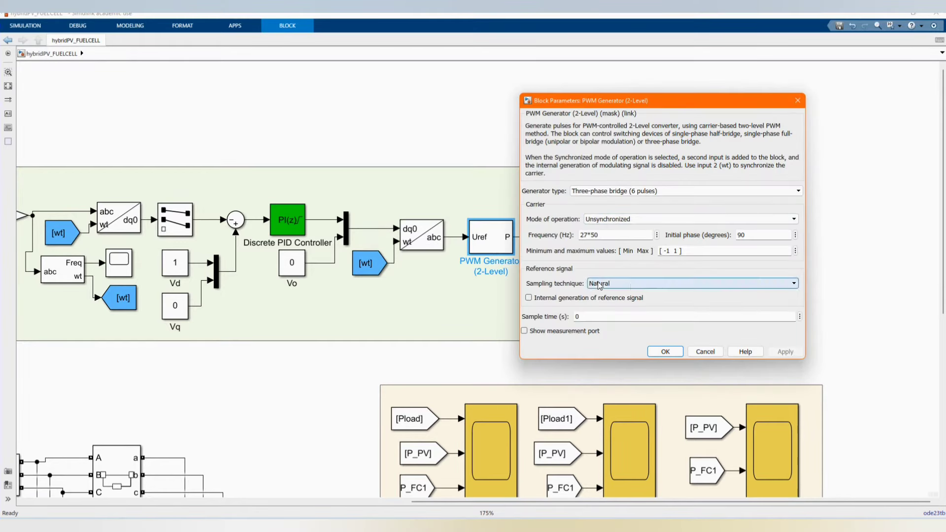
click(662, 352)
Trace the gate signal tag G from the PWM generator to the Universal Bridge inverter
click(564, 249)
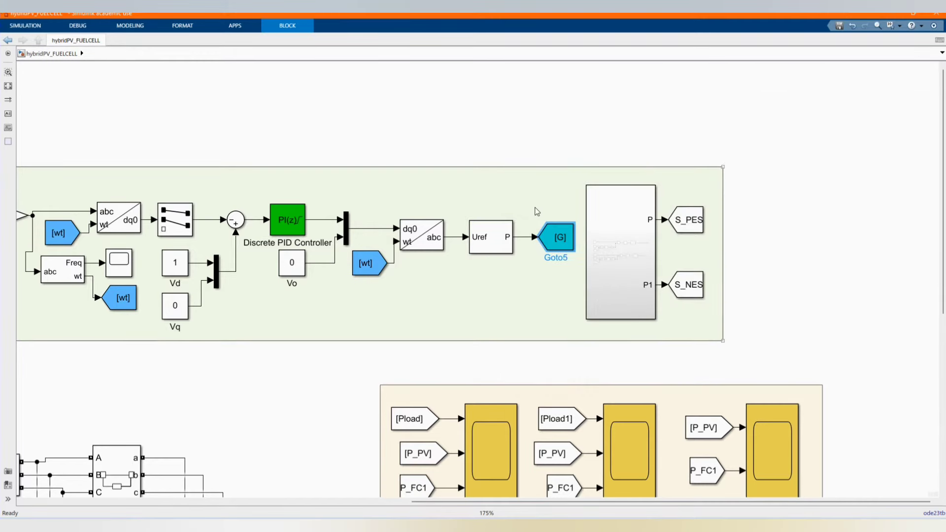
scroll(537, 212, down, 4)
scroll(536, 218, down, 3)
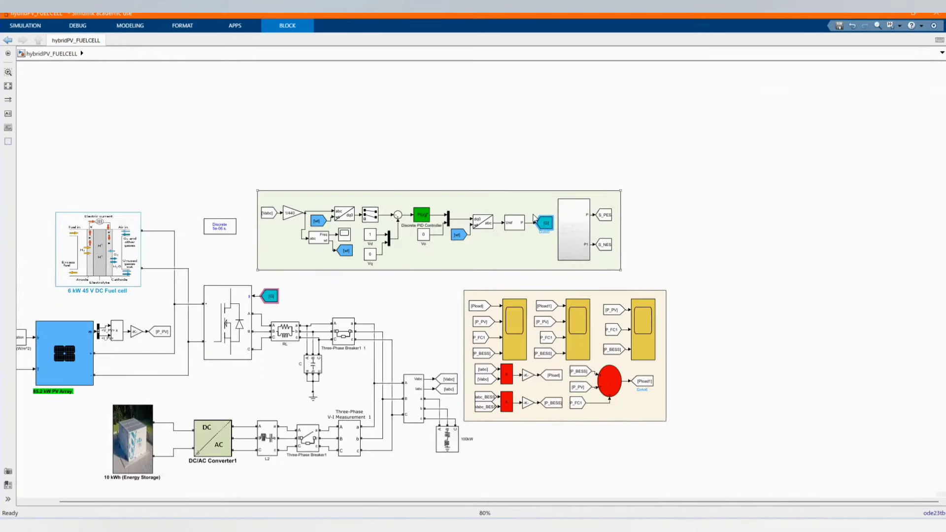
click(401, 277)
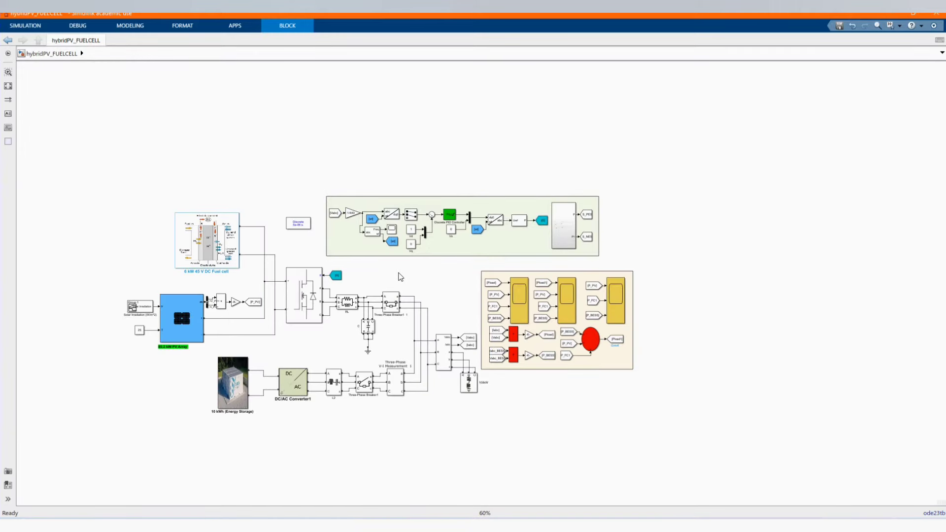
click(364, 344)
Review the DC/AC Converter1 parameters, including output line voltage, output frequency and nominal efficiency
scroll(364, 344, up, 1)
scroll(432, 275, down, 1)
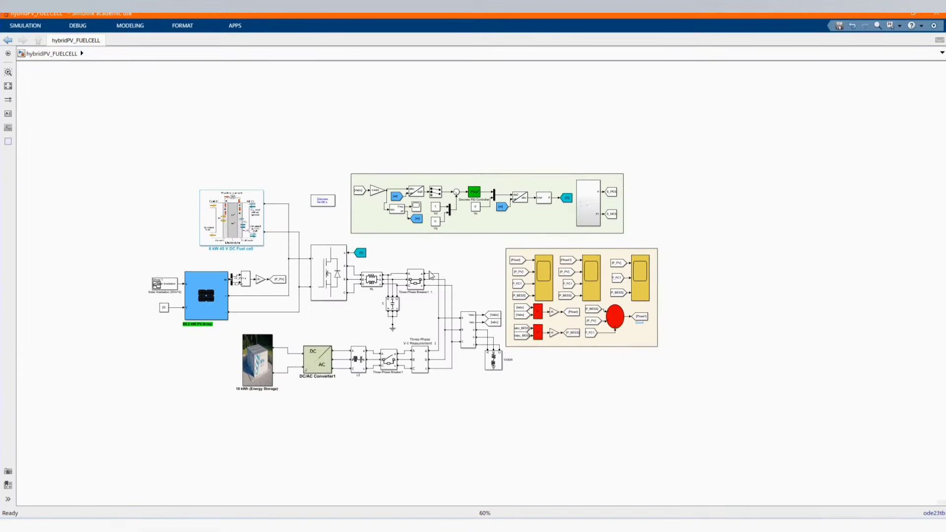
scroll(392, 314, up, 1)
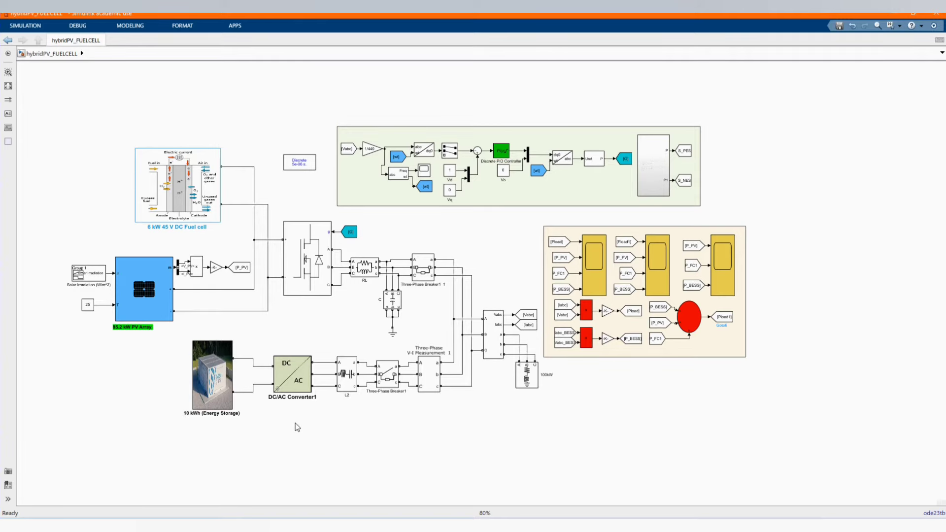
scroll(295, 426, up, 1)
double_click(294, 382)
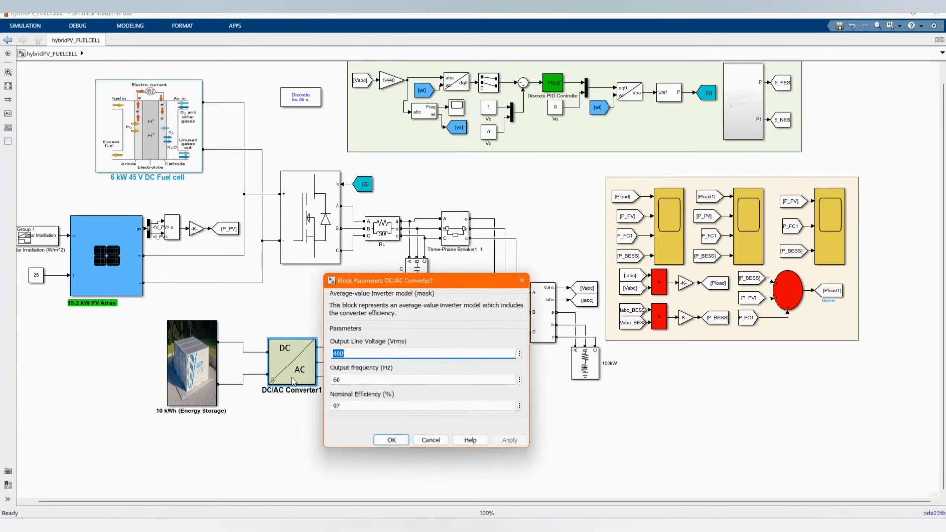
click(388, 441)
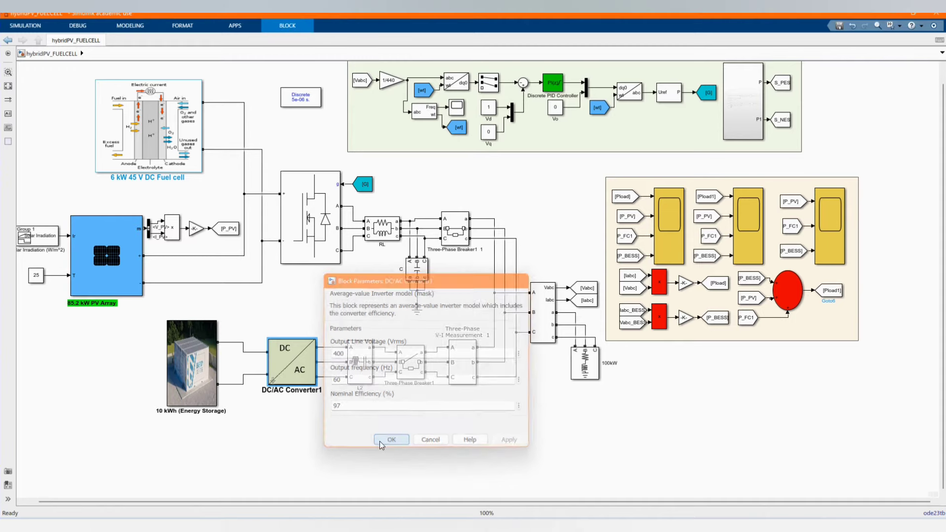
click(441, 423)
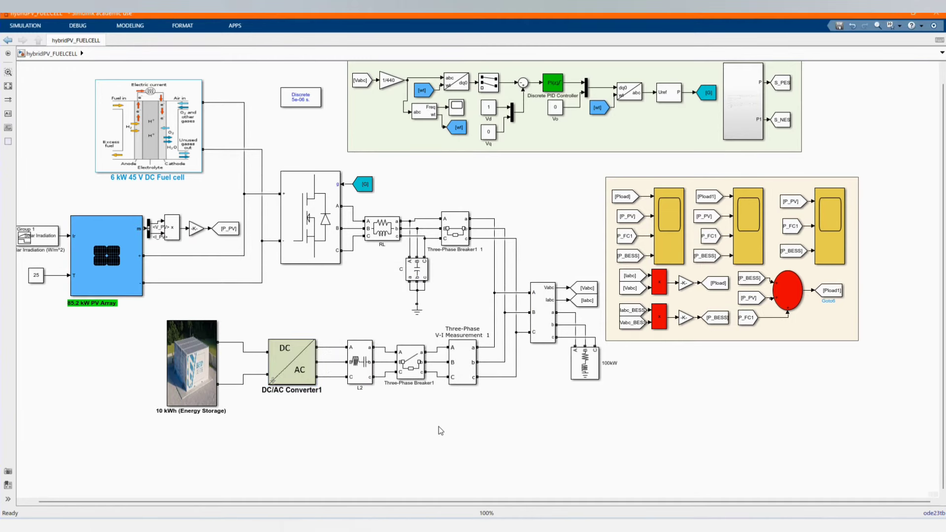
Check the voltage, frequency and power parameters of the 100kW three-phase load, finishing with the whole model in view
double_click(585, 371)
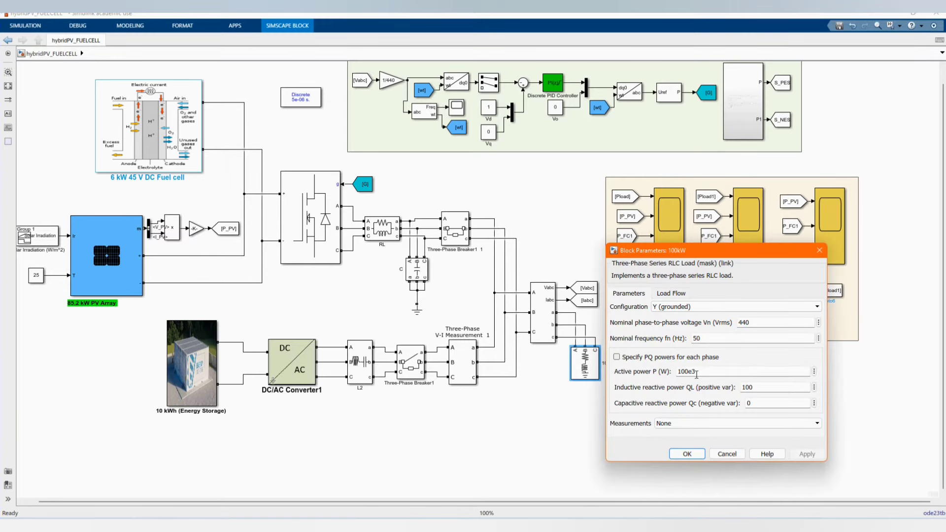
click(687, 454)
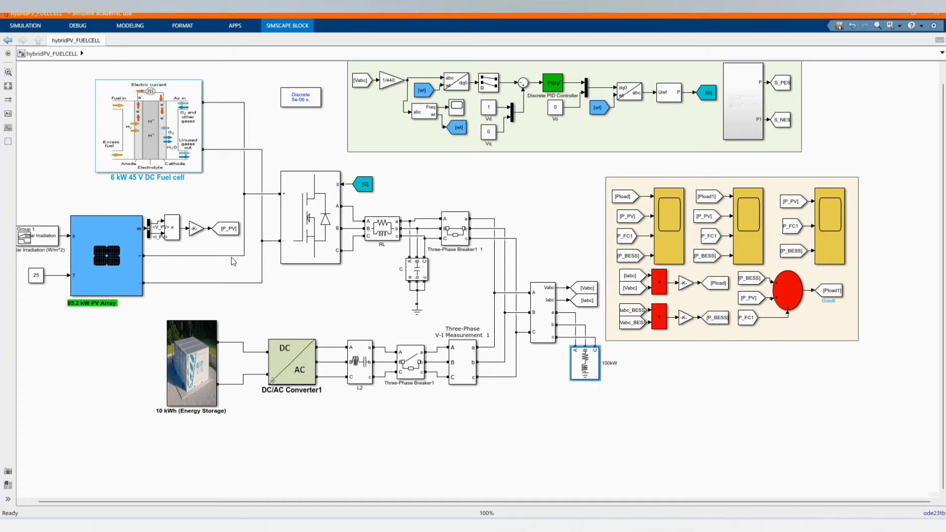
click(11, 88)
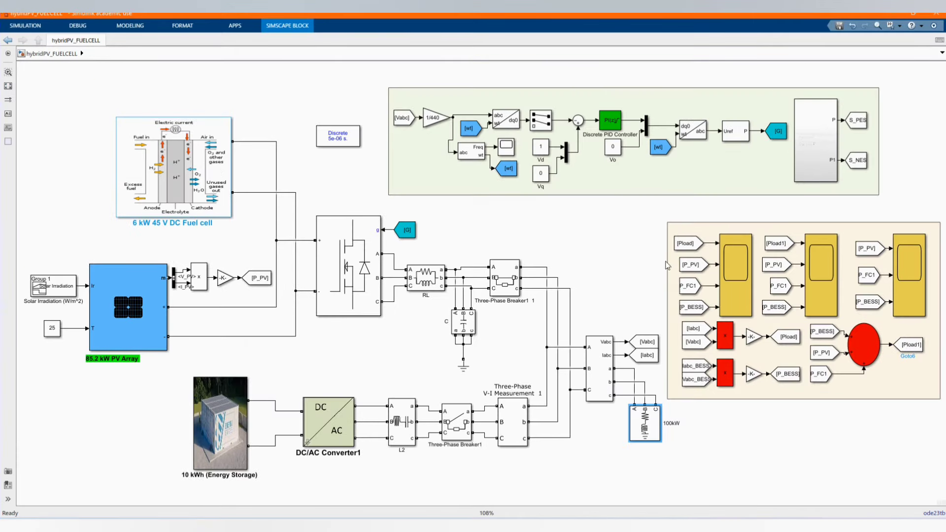
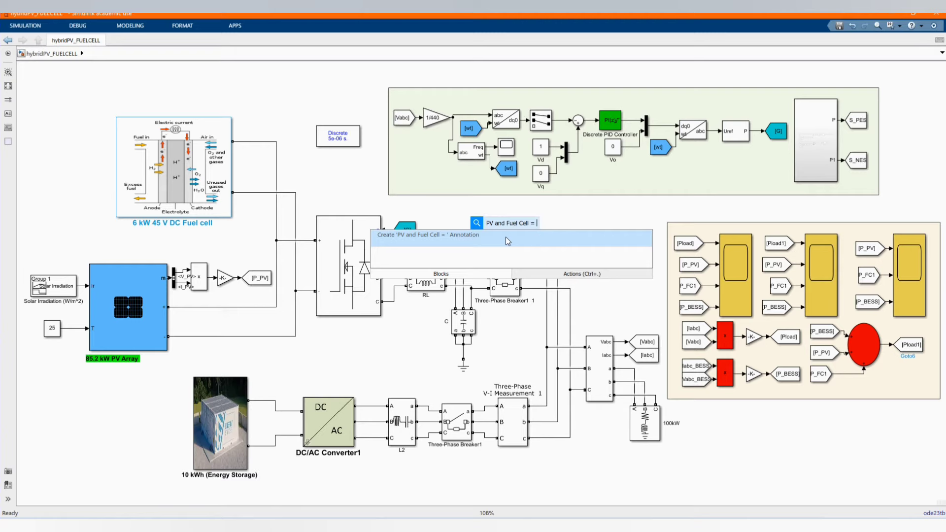
Add the annotation "PV and Fuel Cell = 1.5 to 2" above the Three-Phase Breaker1 1 block
text(1.)
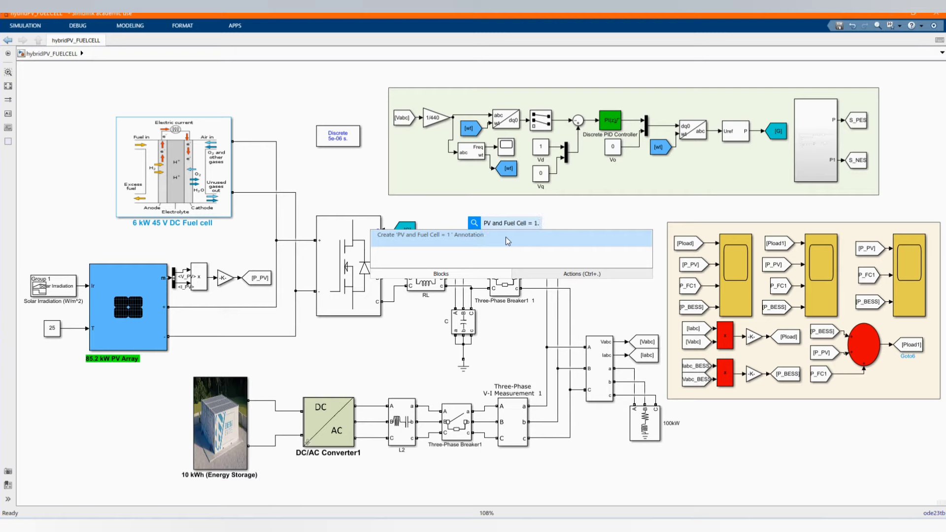
text(5 t)
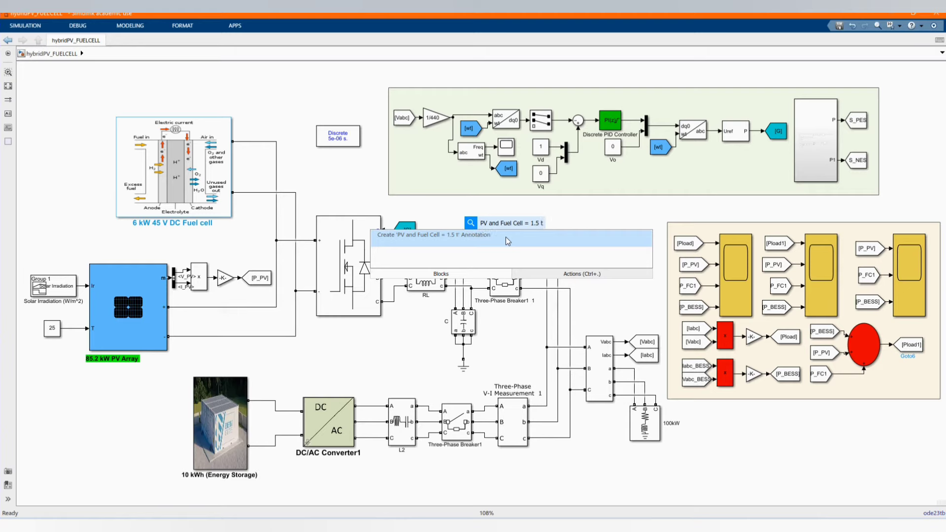
text(o)
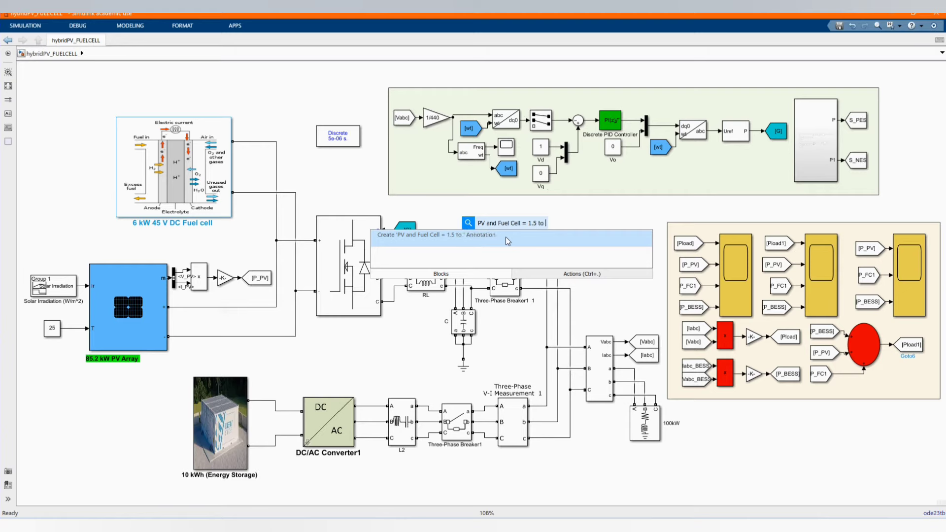
text( 2)
key(Return)
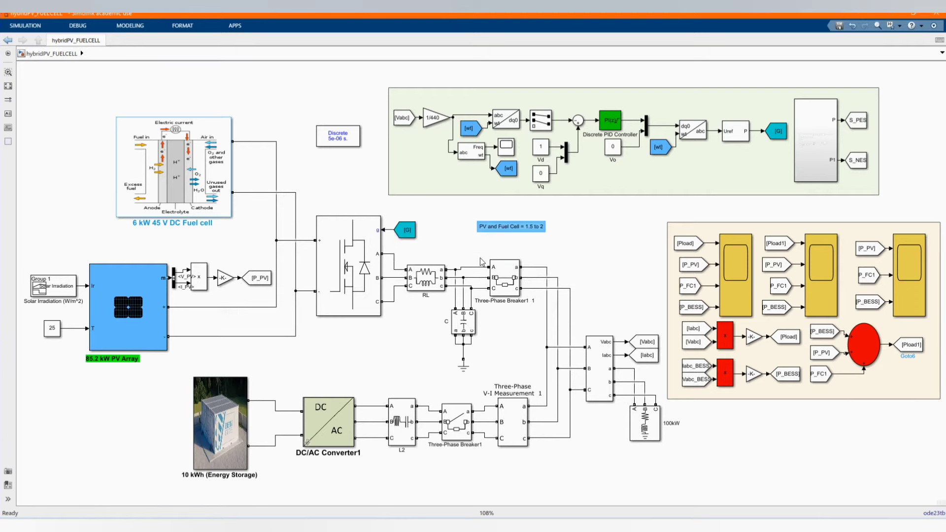
click(567, 244)
Add a second line reading "Battery =" to the PV and Fuel Cell annotation
click(518, 230)
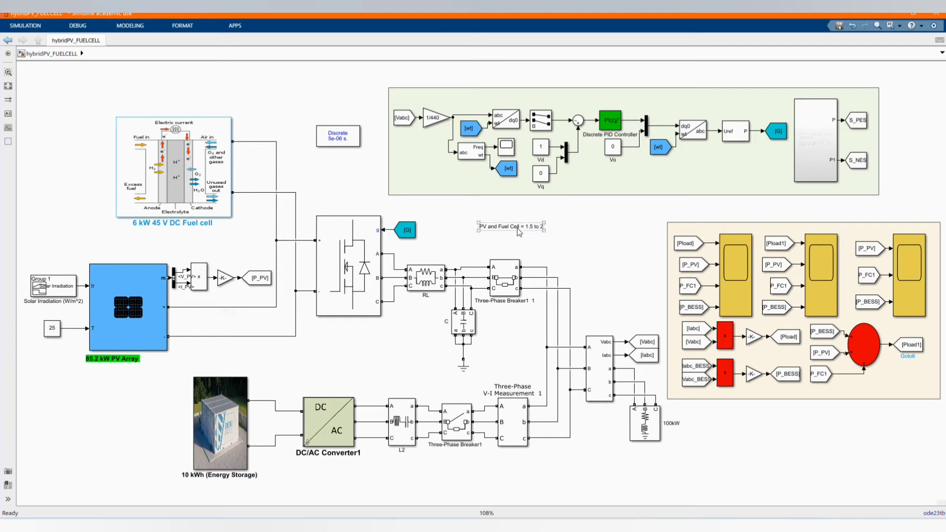
double_click(534, 228)
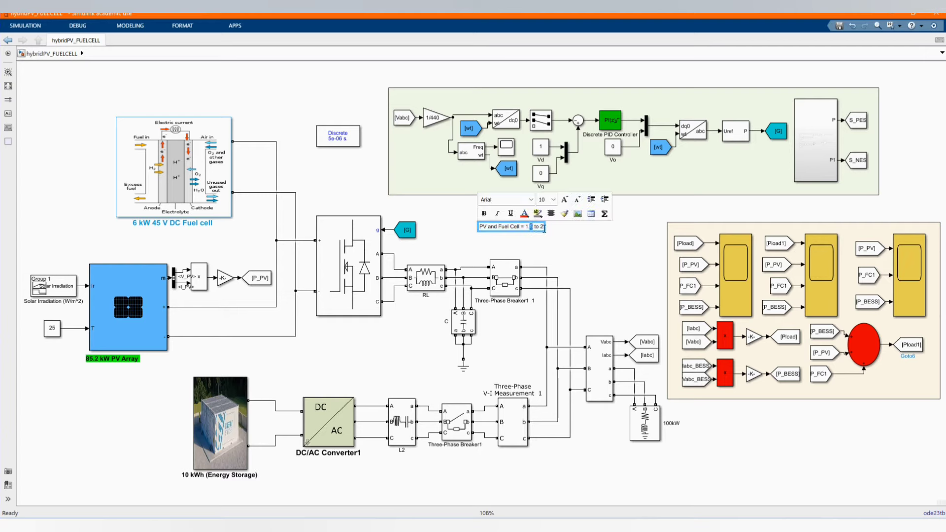
click(544, 229)
key(Return)
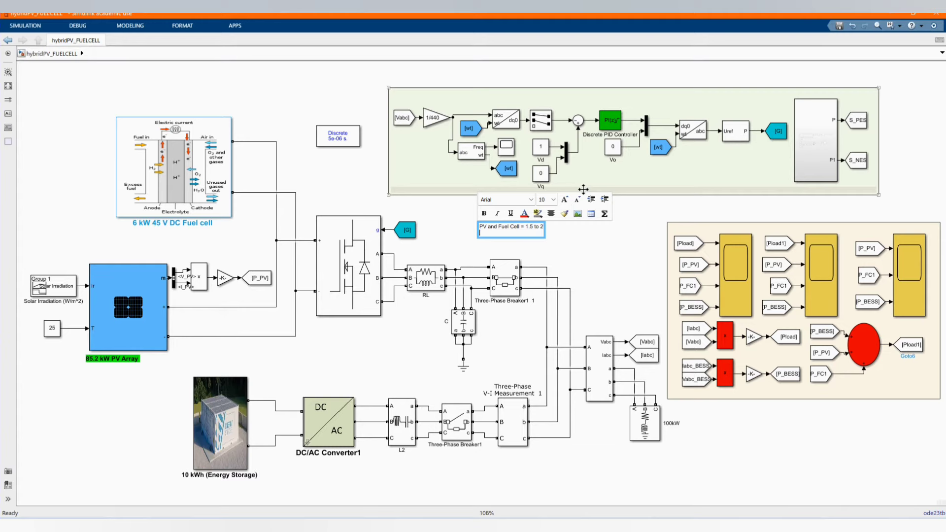
key(Caps_Lock)
text(B)
key(Caps_Lock)
key(Caps_Lock)
text(A)
key(Caps_Lock)
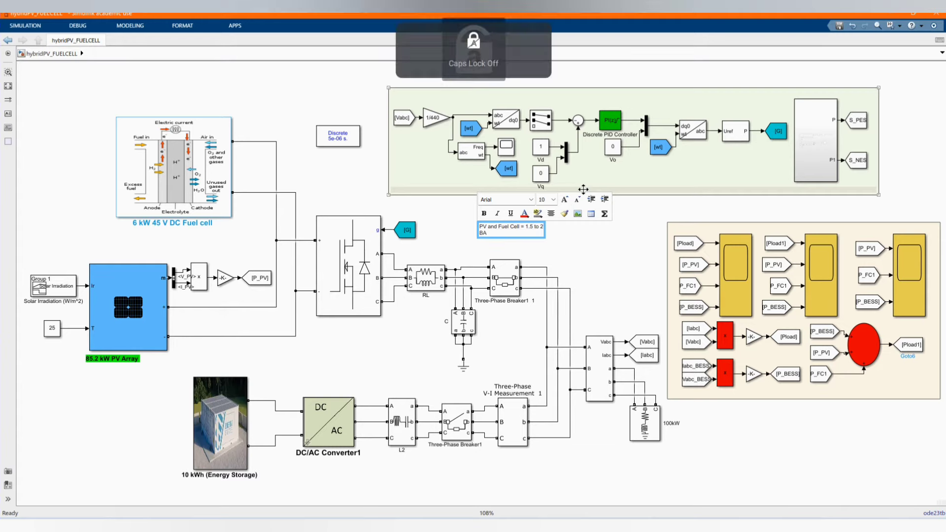
text(attery =)
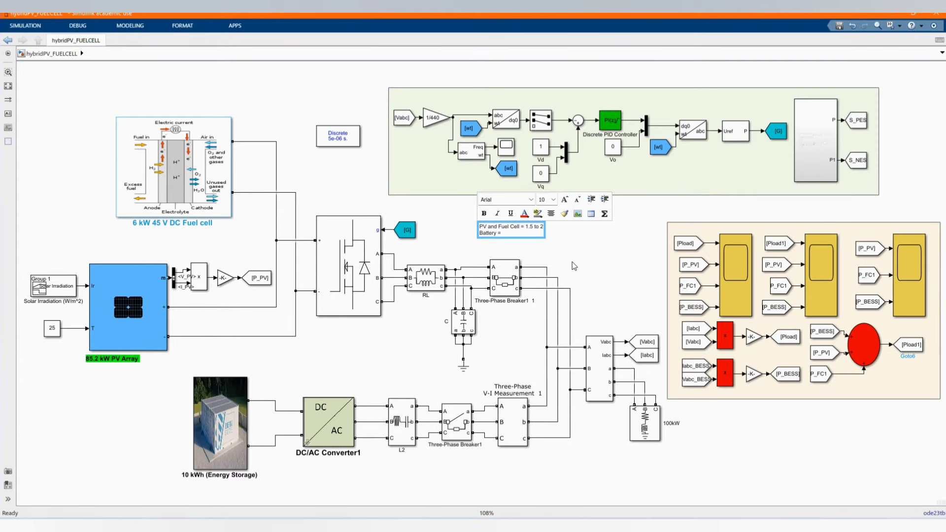
click(557, 262)
Check the switching times of the Three-Phase Breaker1 1 block on the PV and fuel cell branch
click(505, 293)
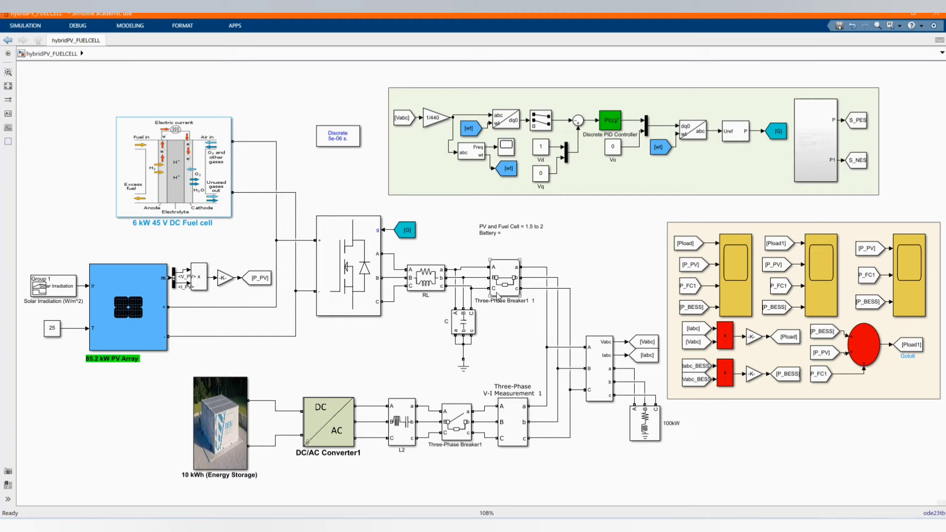
double_click(505, 290)
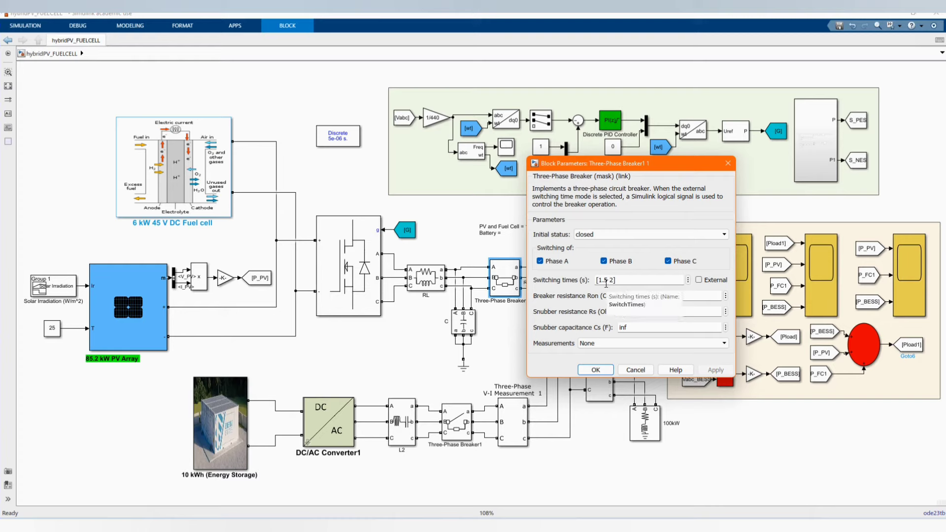
click(728, 163)
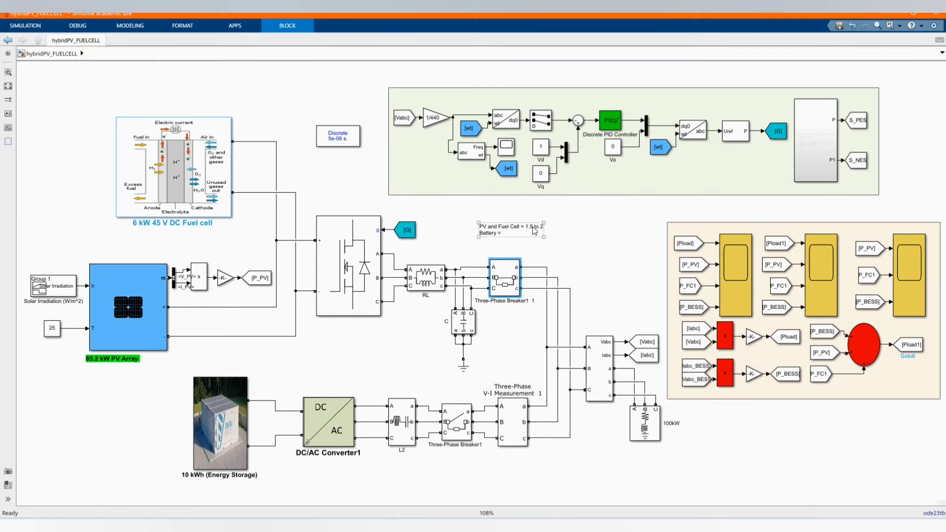
Edit the annotation to read "PV and Fuel Cell = 0.5 to 1.5" and "Battery = 1.5 to 2"
click(531, 228)
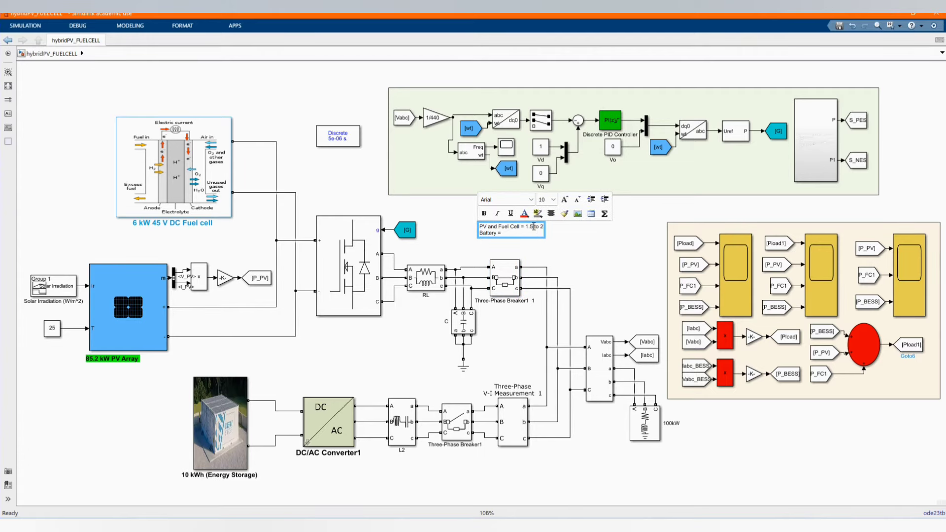
key(BackSpace)
key(BackSpace)
key(BackSpace)
text(0.5)
scroll(569, 221, up, 5)
key(End)
key(BackSpace)
text(1.5 Battery = )
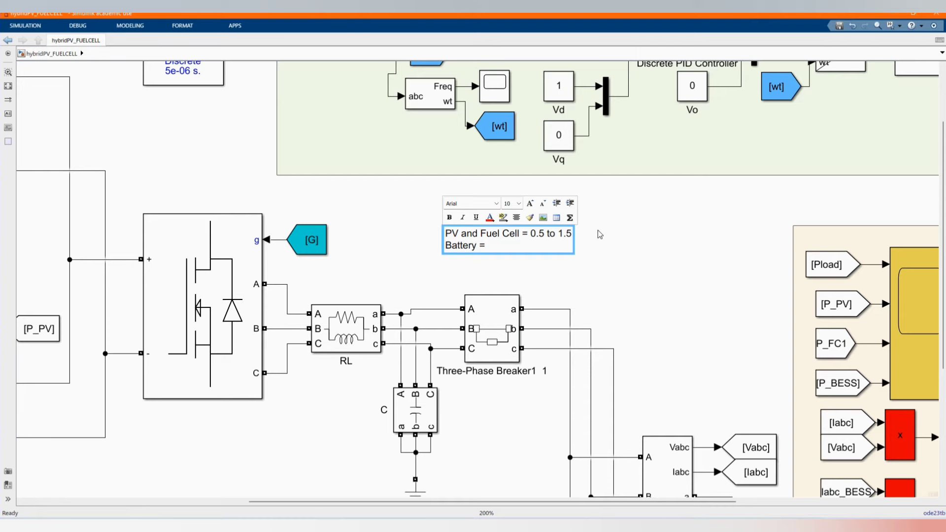
text(1.5 to 2)
key(Escape)
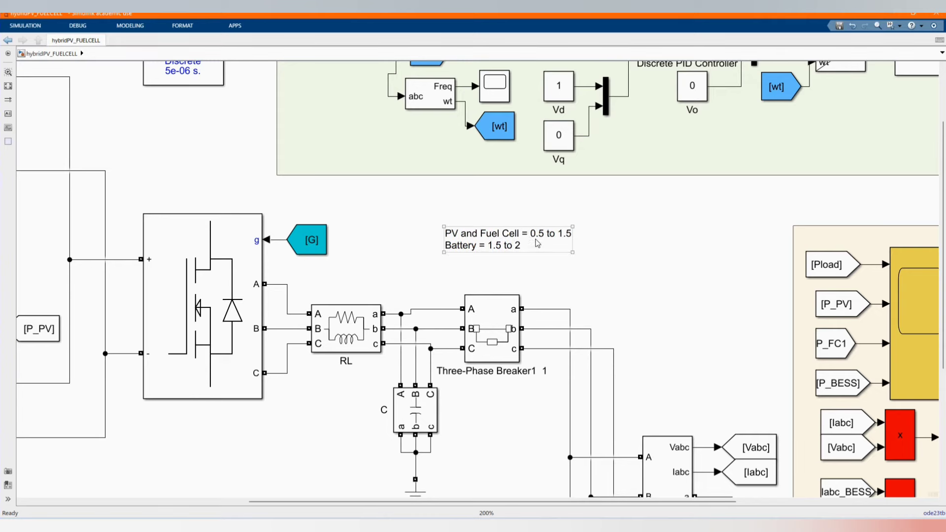
Compare the initial status and switching times of the Three-Phase Breaker1 1 and Three-Phase Breaker1 blocks
scroll(536, 238, down, 2)
scroll(523, 229, down, 1)
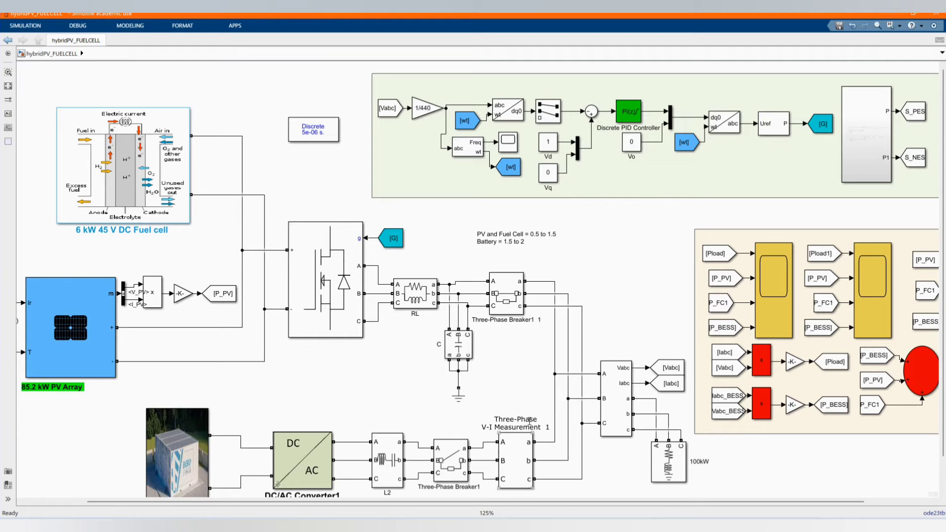
double_click(505, 297)
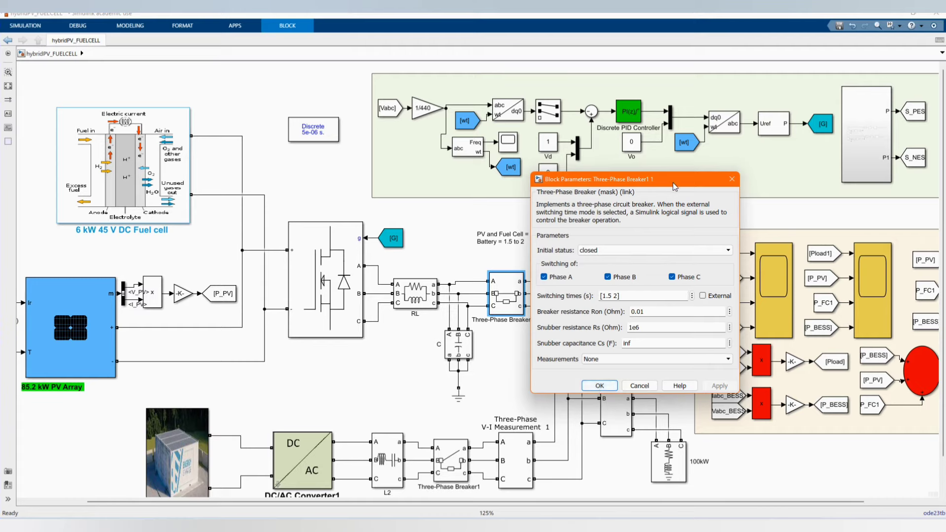
drag(675, 186, 742, 176)
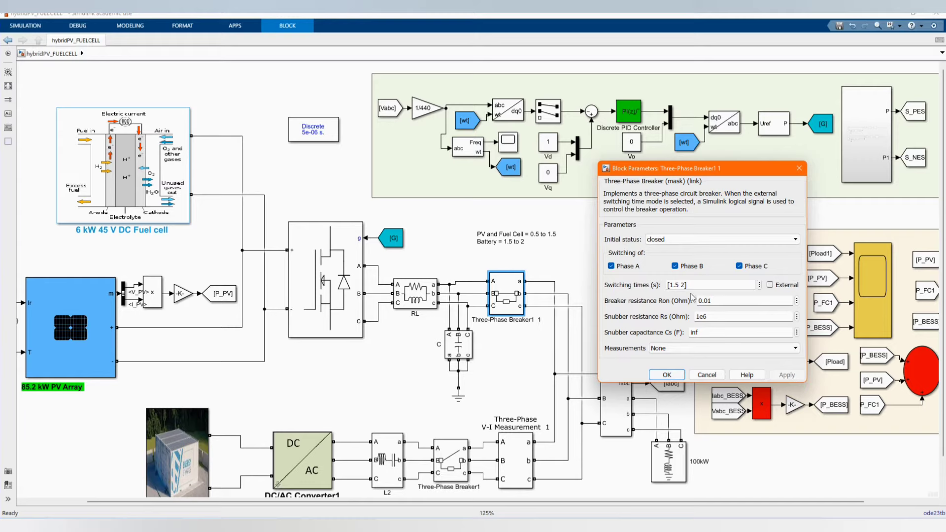
click(670, 376)
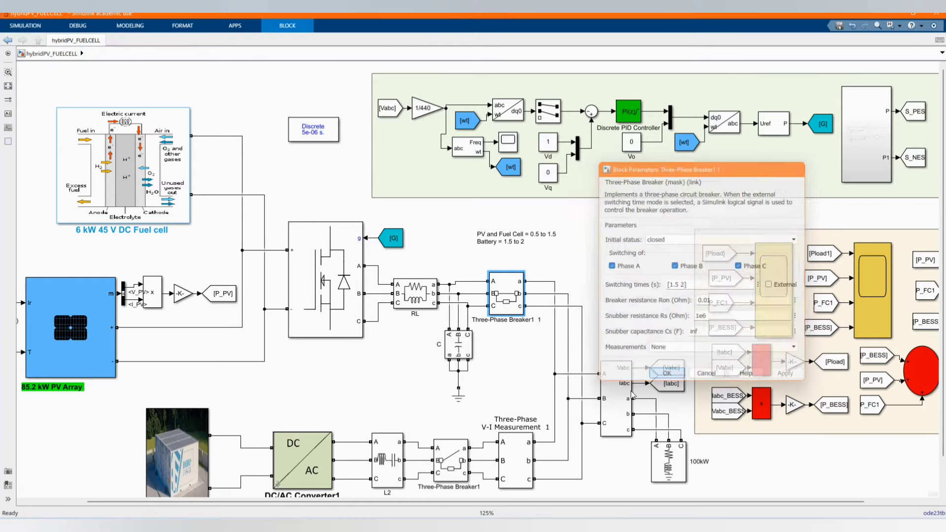
double_click(452, 471)
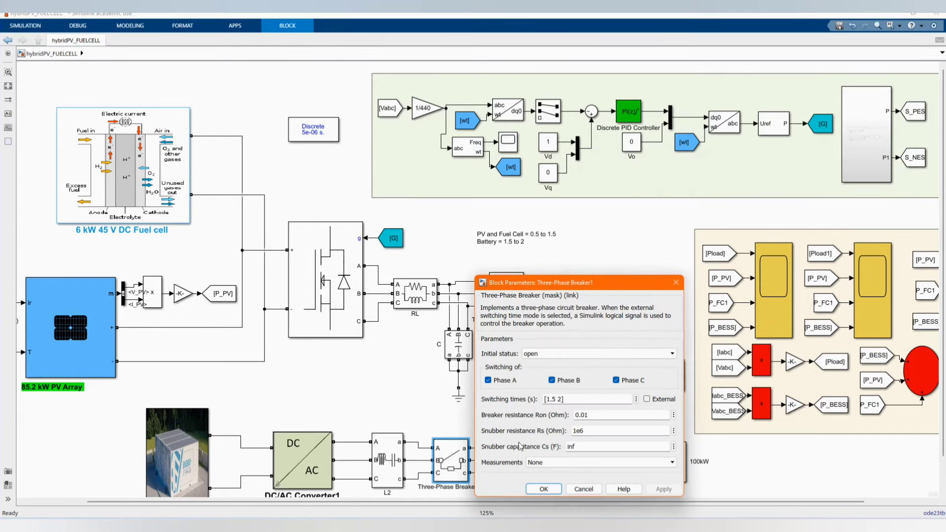
click(542, 489)
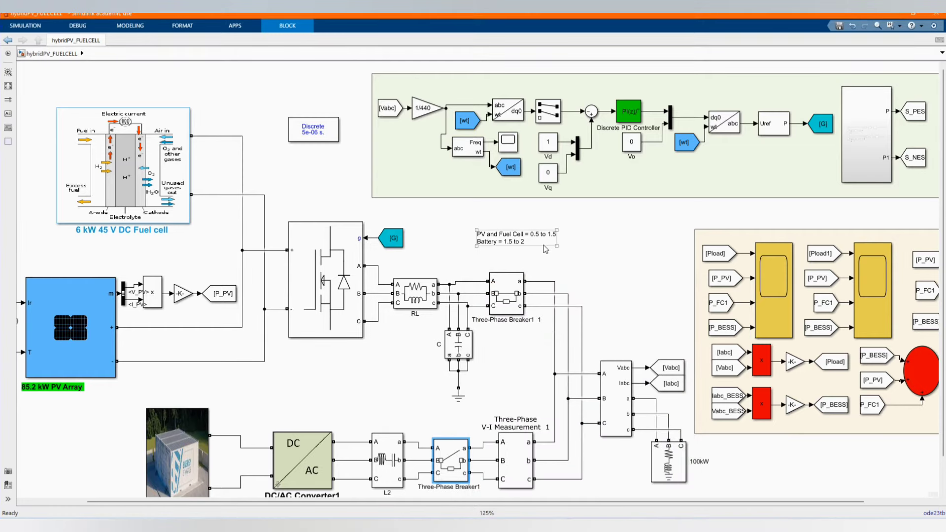
Give the PV, fuel cell and battery operating-time annotation a yellow background and fit the whole model in view
click(541, 242)
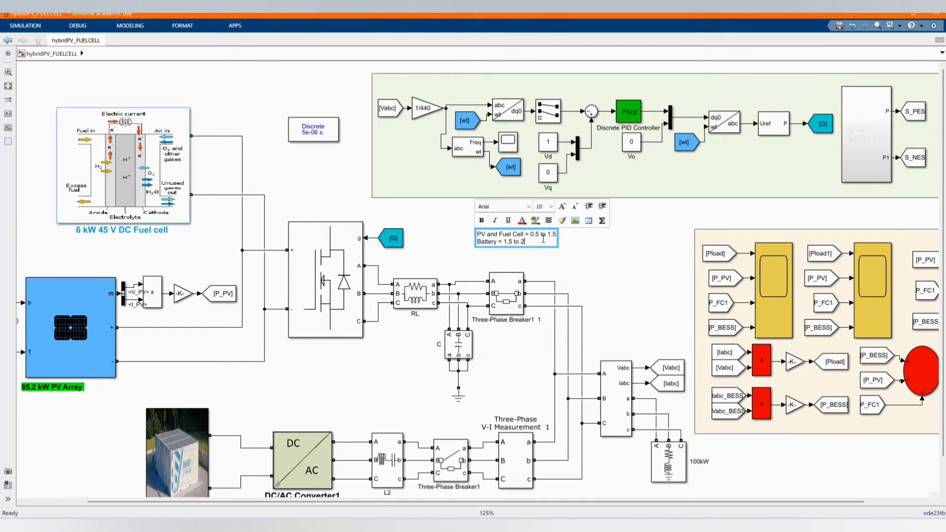
key(ctrl+a)
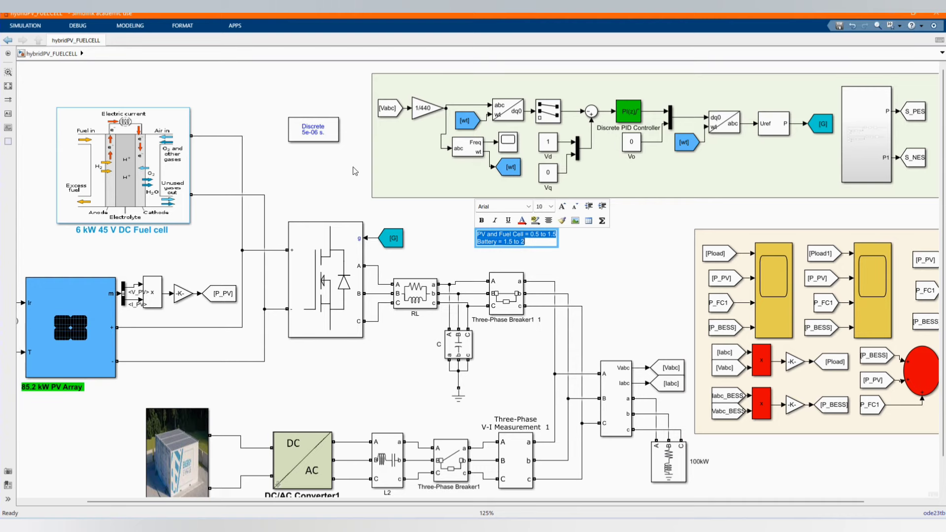
click(35, 25)
click(44, 27)
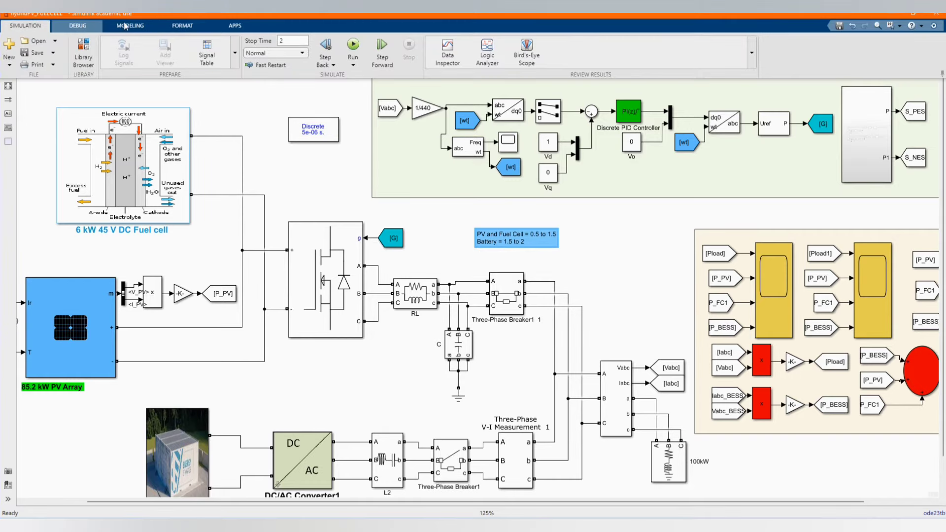
click(77, 25)
click(176, 27)
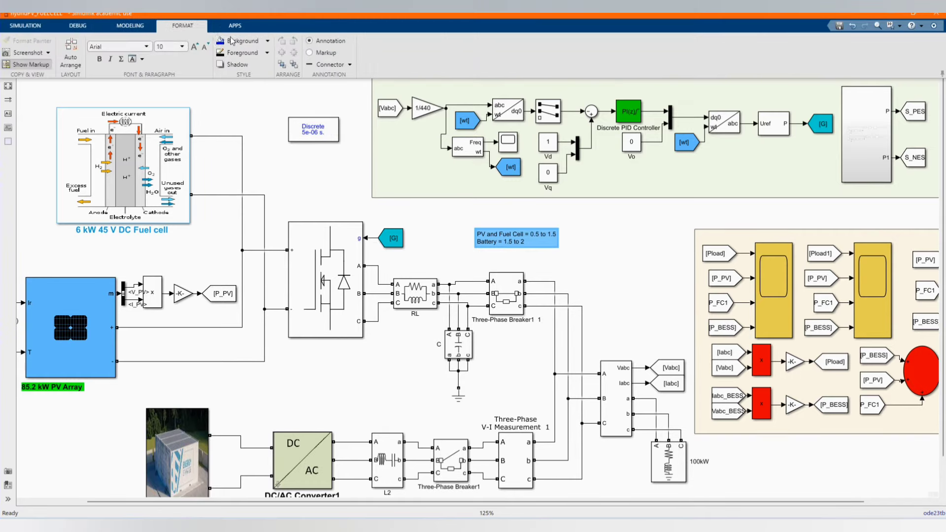
click(267, 42)
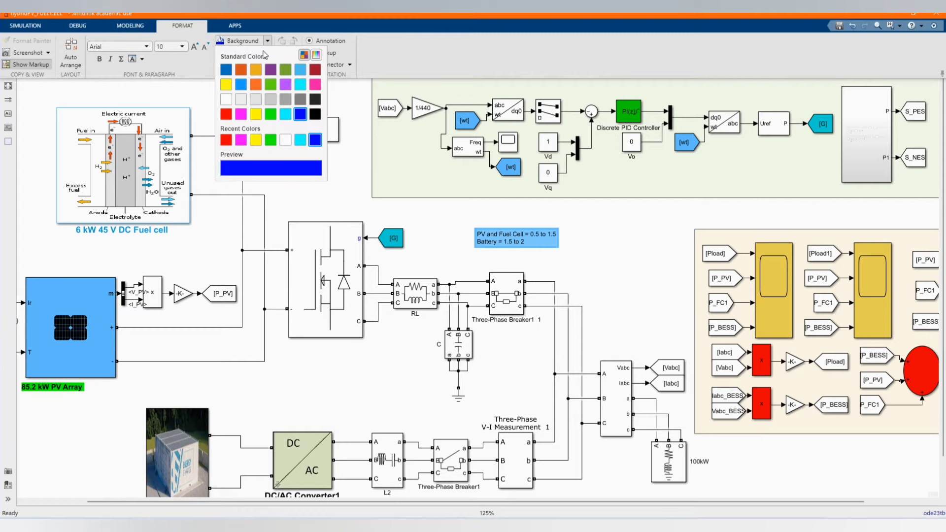
click(231, 89)
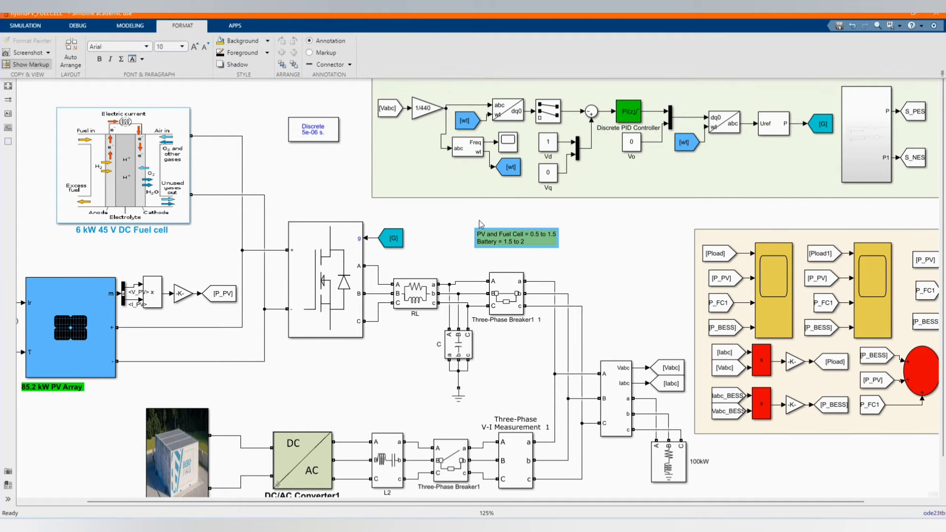
click(602, 250)
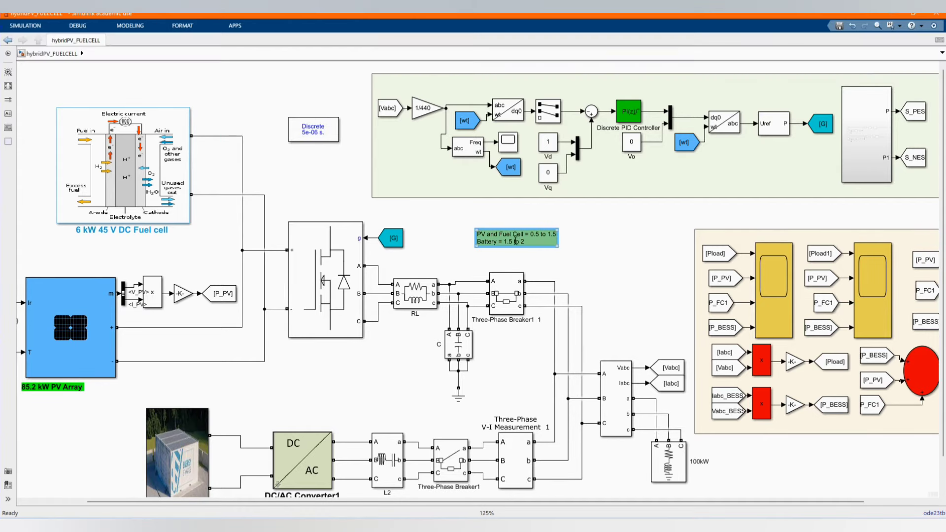
click(8, 86)
click(596, 274)
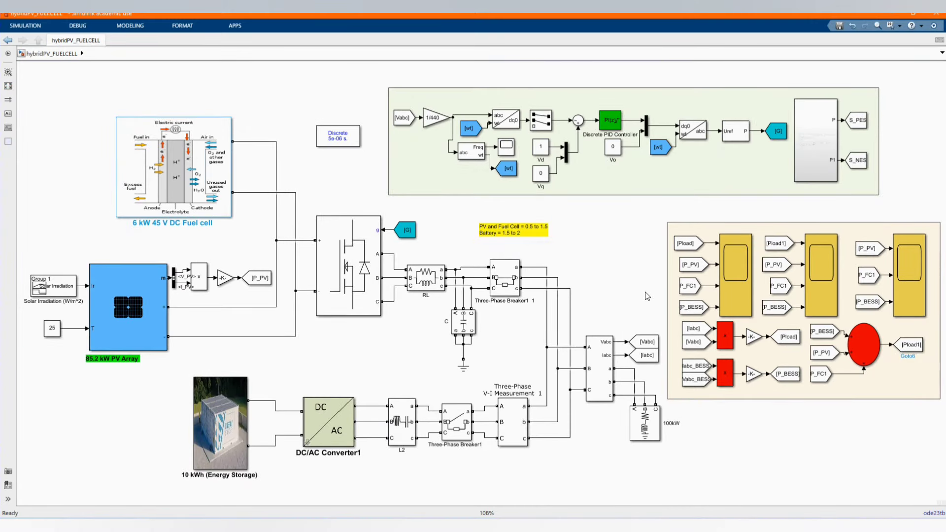
click(40, 27)
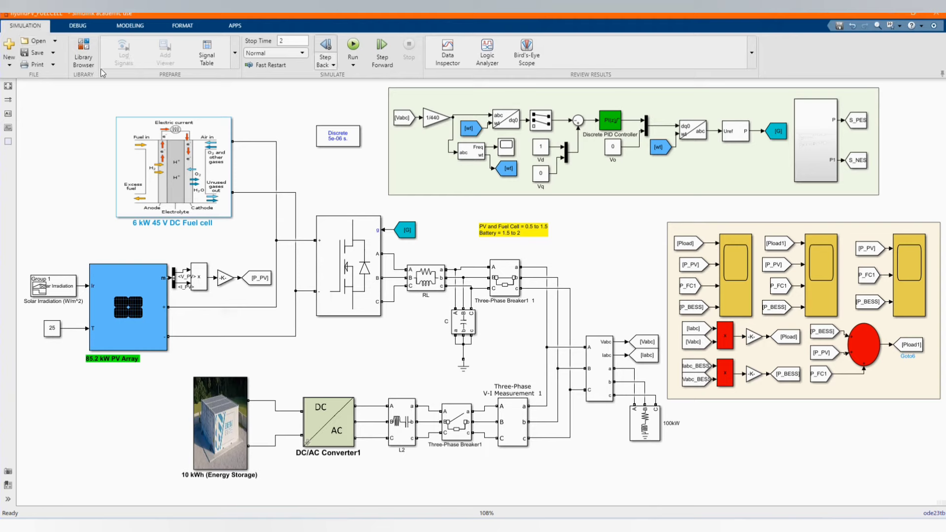
click(326, 54)
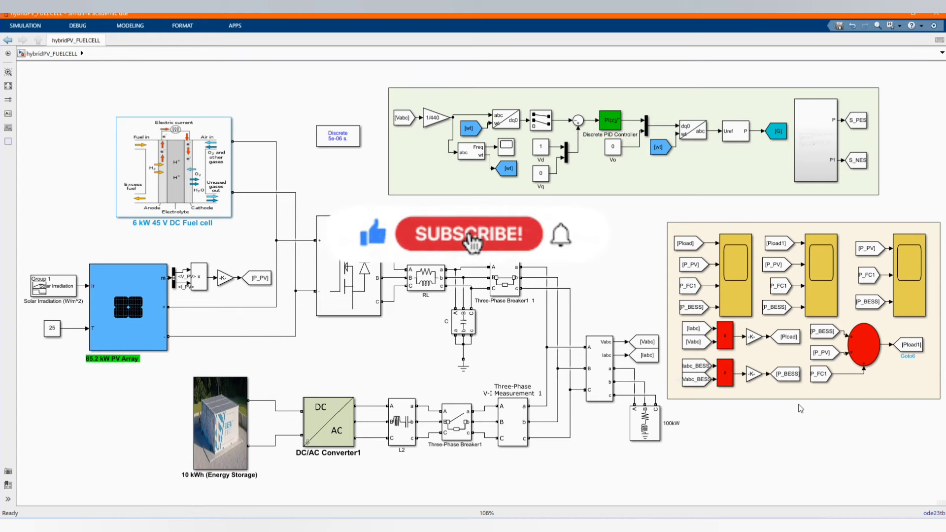
Check the gain values of the two Gain blocks feeding the Pload and P_BESS tags
click(846, 372)
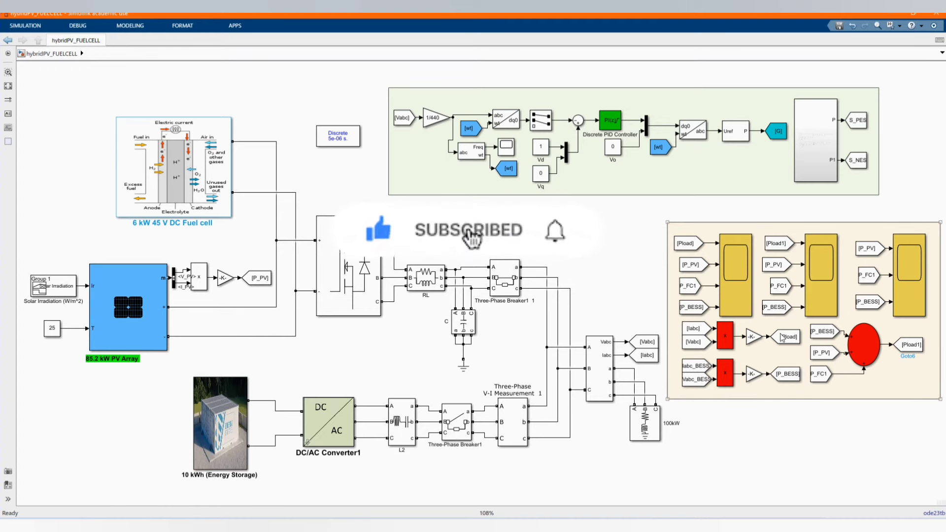
click(753, 338)
double_click(753, 337)
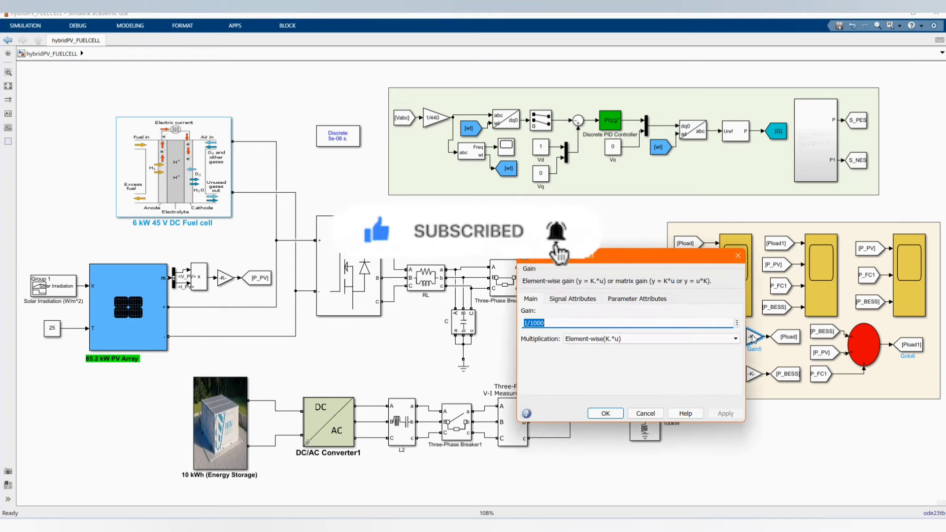
click(737, 256)
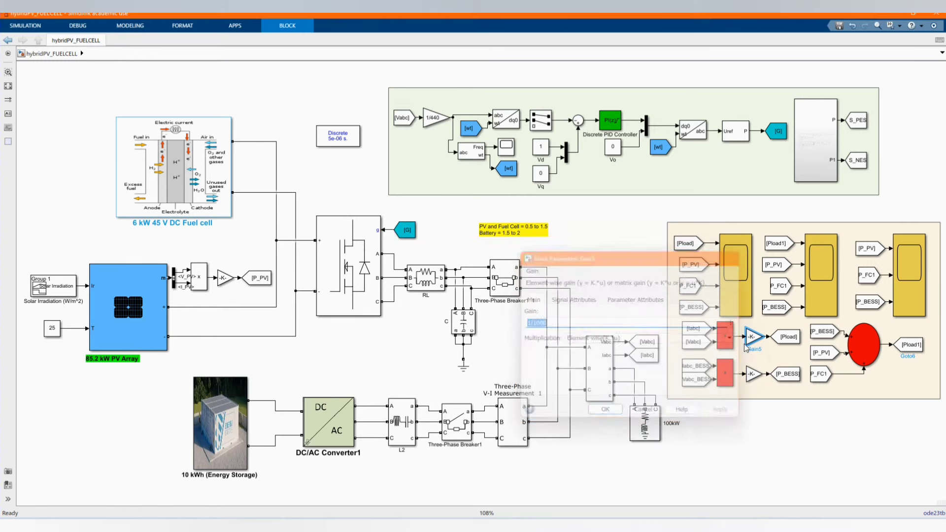
click(752, 374)
double_click(752, 375)
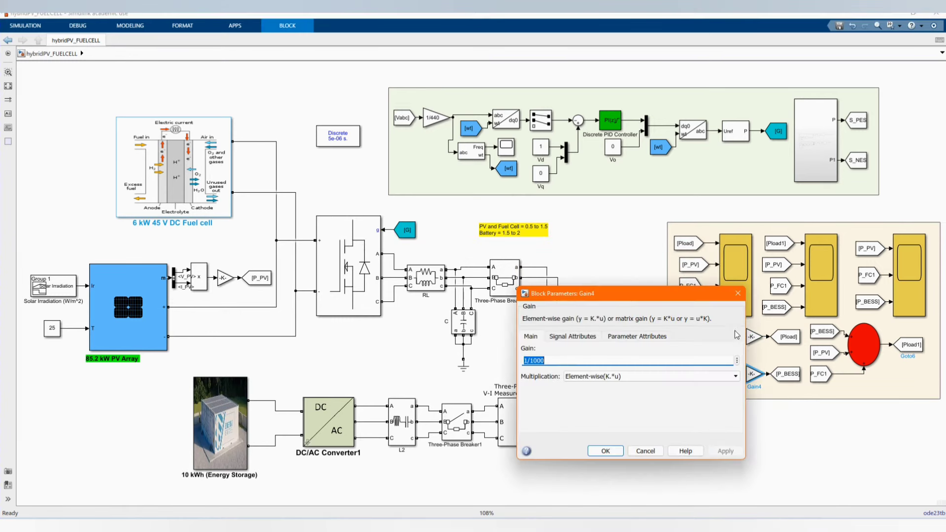
click(738, 295)
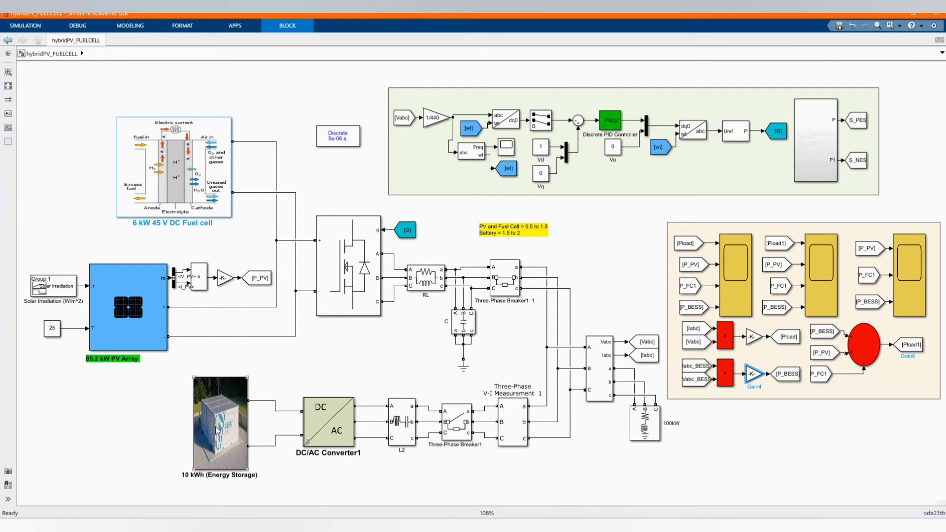
Inspect the 10 kWh energy storage subsystem and its Bidirectional Buck/Boost Converter, and return to the top-level model
double_click(243, 438)
click(624, 329)
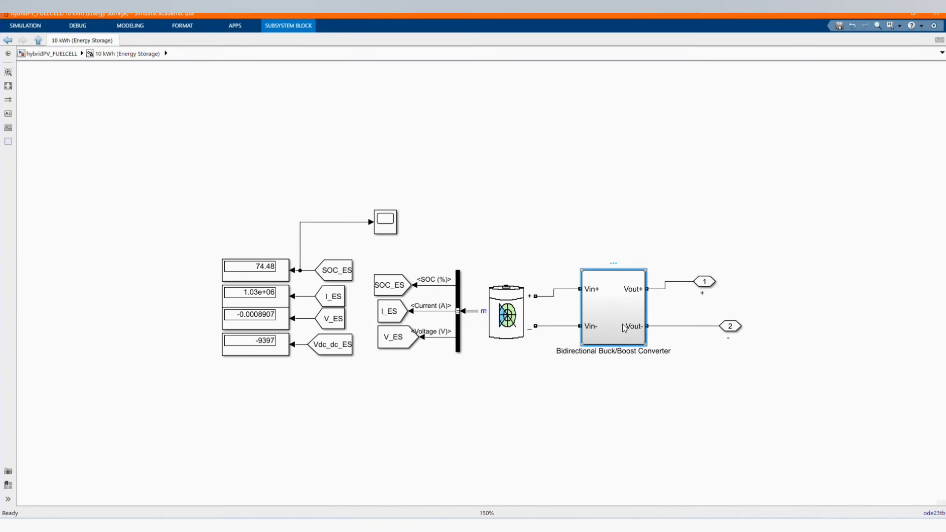
double_click(625, 327)
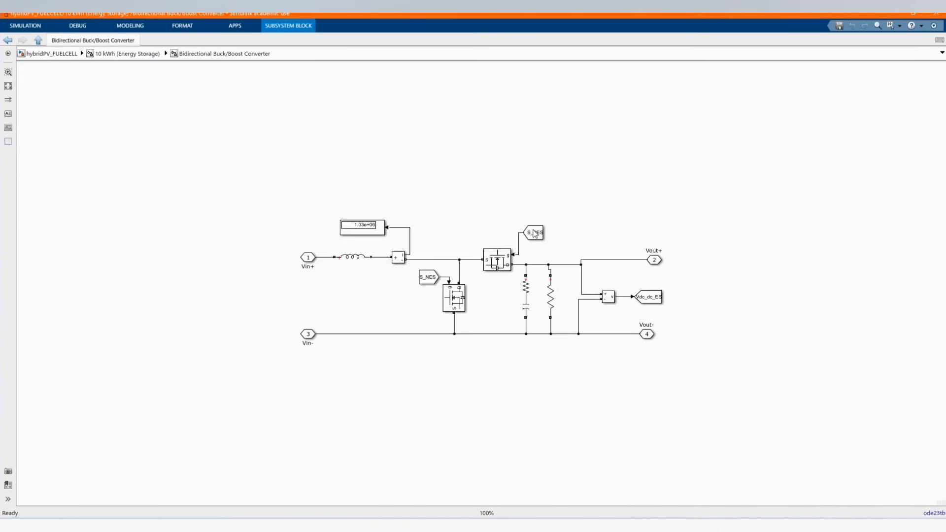
click(7, 41)
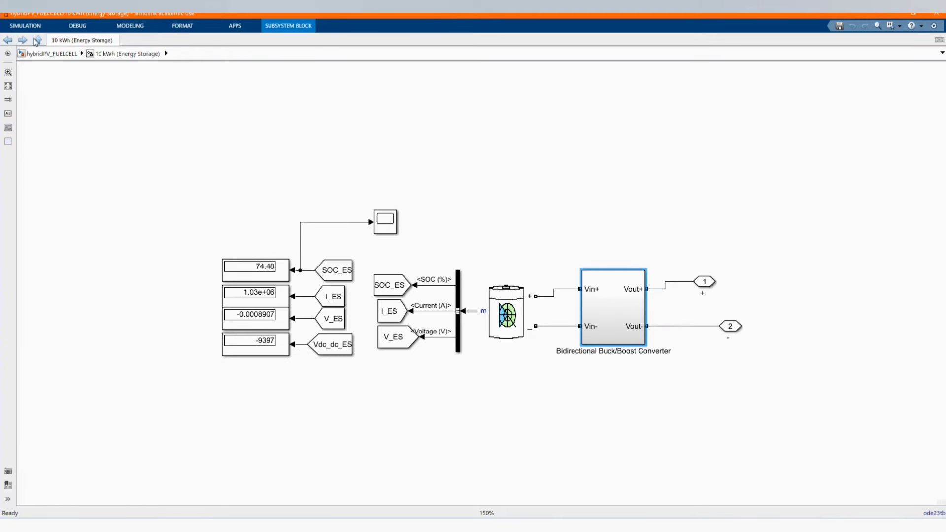
click(38, 41)
click(750, 146)
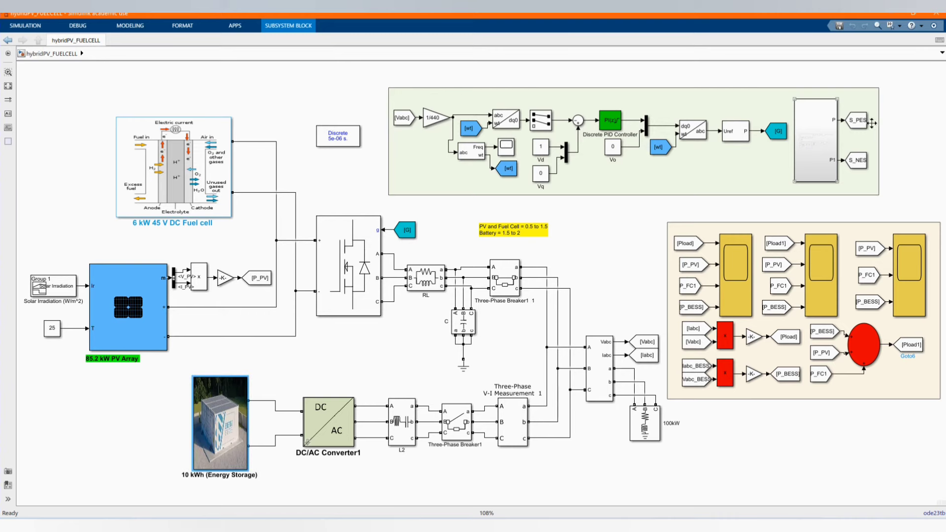
Open Subsystem1 and examine the two battery control loops that produce the P and P1 outputs
click(822, 124)
double_click(821, 126)
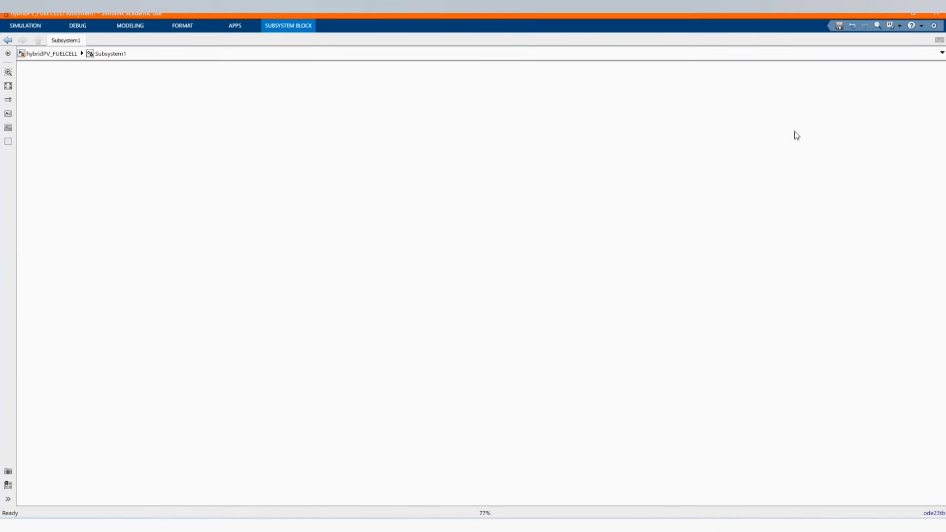
scroll(429, 229, up, 5)
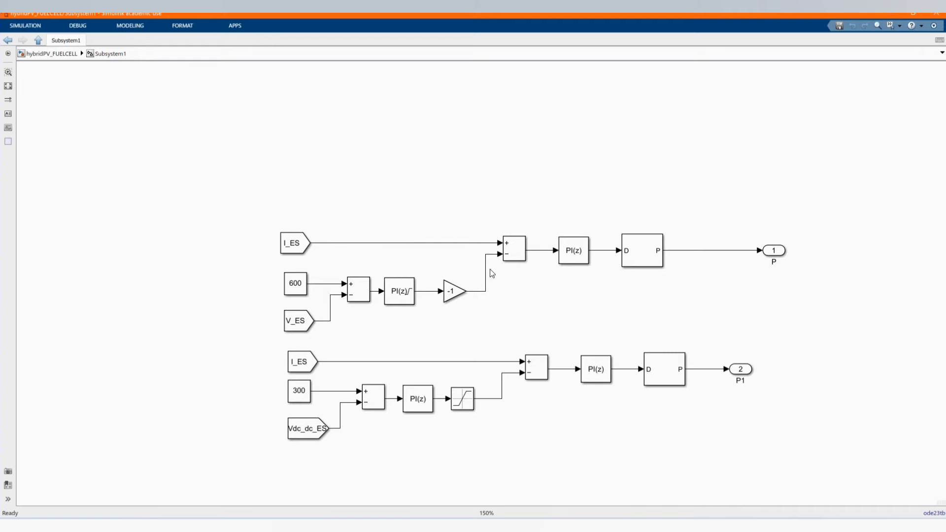
scroll(490, 269, up, 3)
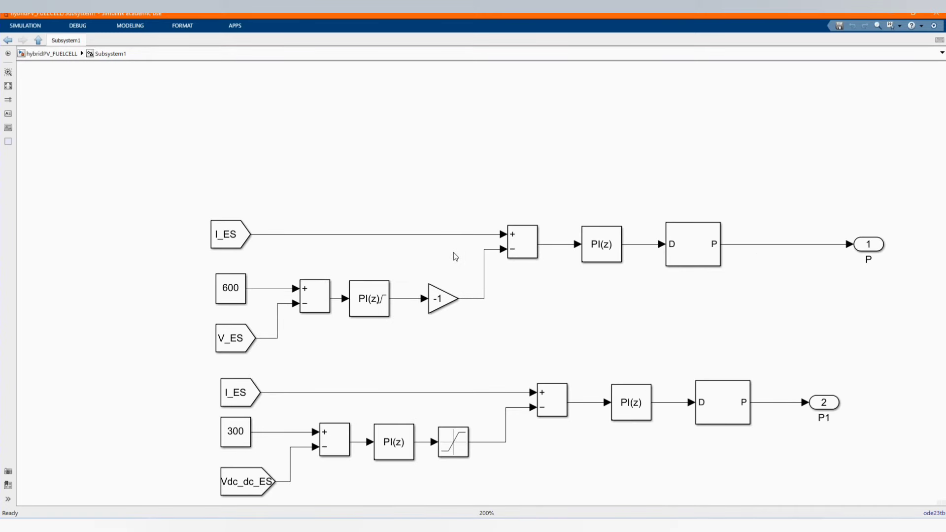
scroll(453, 253, down, 1)
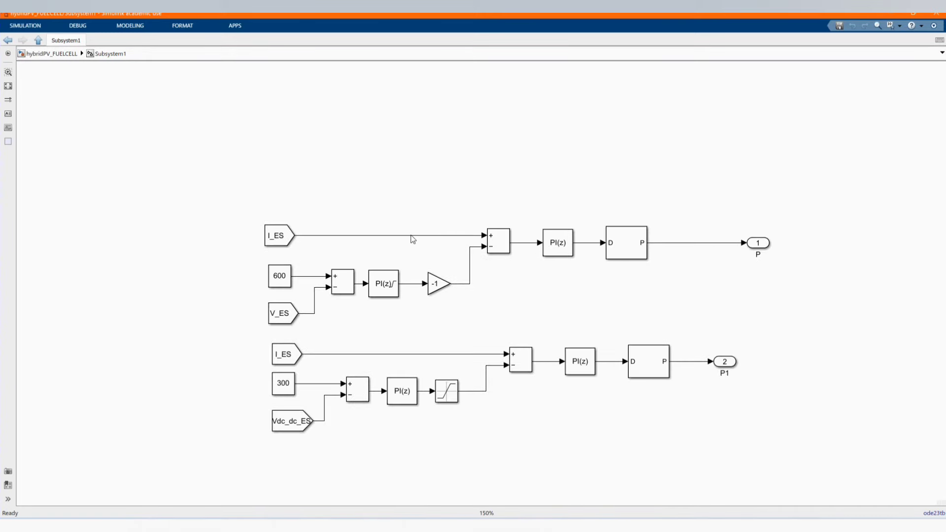
scroll(485, 304, up, 1)
scroll(476, 301, down, 1)
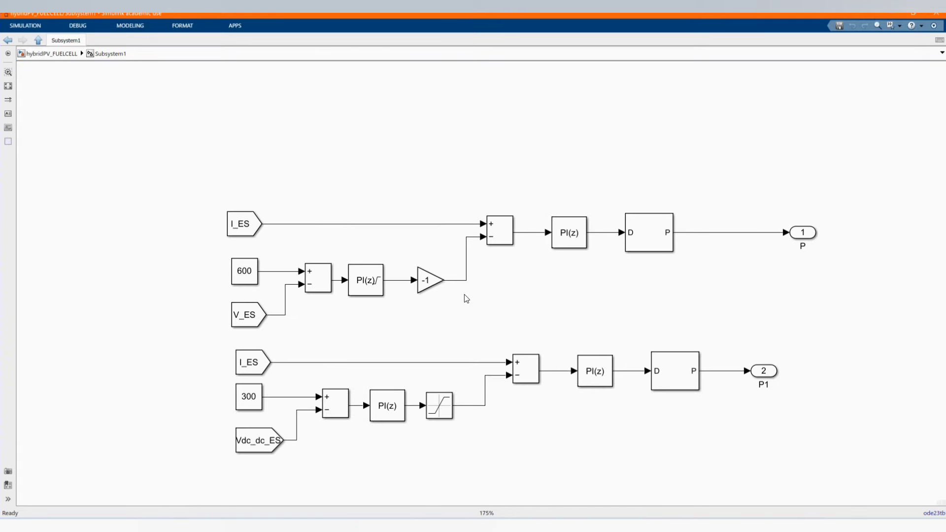
scroll(464, 294, down, 1)
click(441, 285)
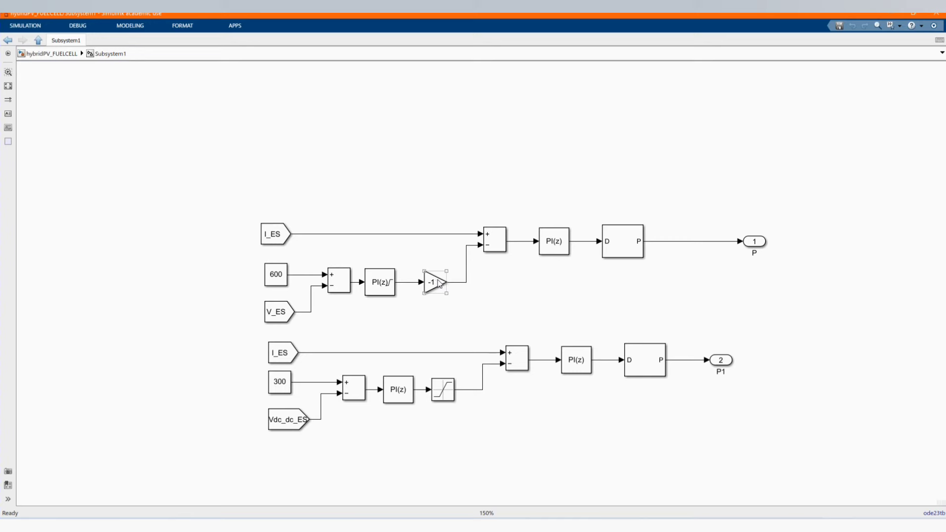
Check the controller parameters of the PI block ahead of the PWM generator in the P output loop
click(546, 249)
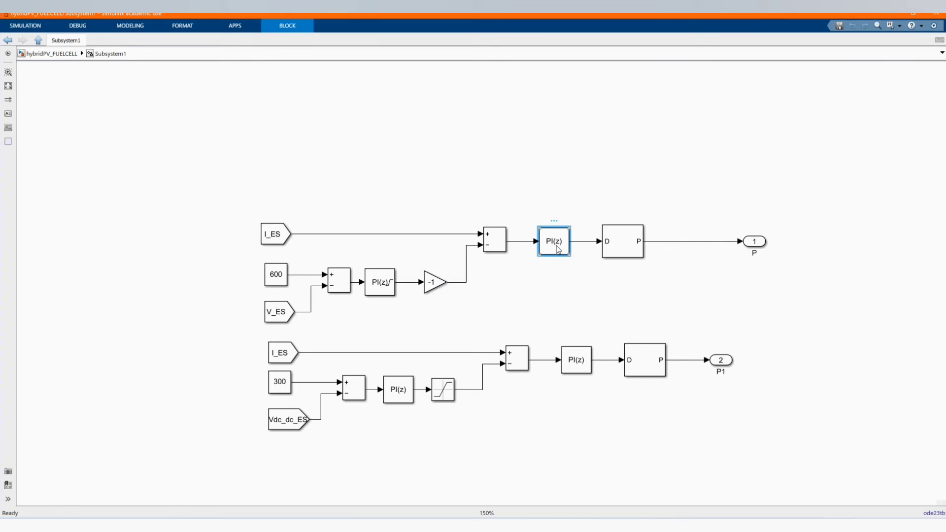
double_click(559, 249)
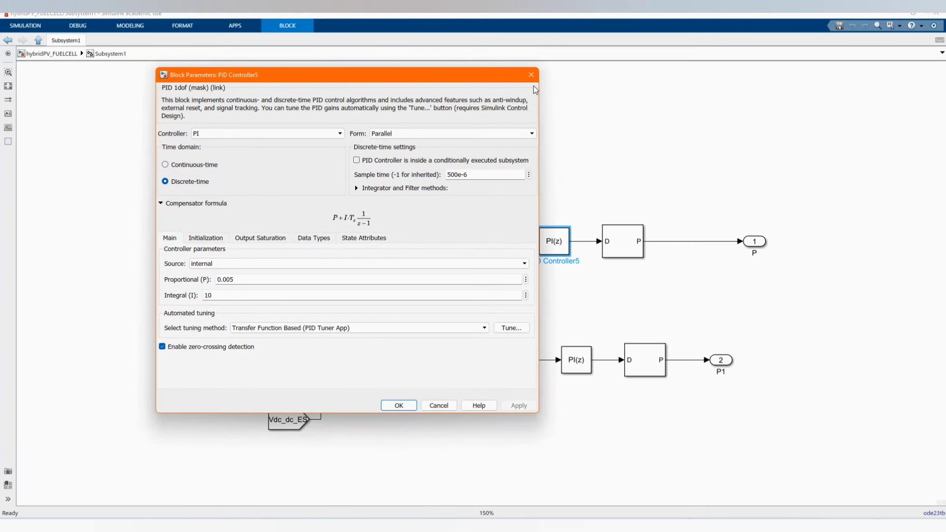
click(532, 75)
Check the switching frequency and sample time of the PWM Generator on the P1 output and return to the top-level model
double_click(623, 249)
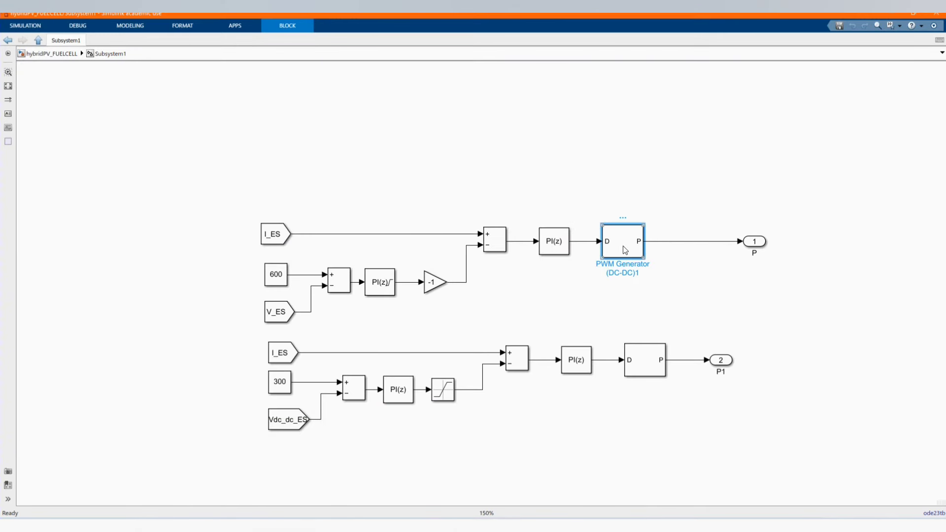
click(719, 310)
double_click(646, 369)
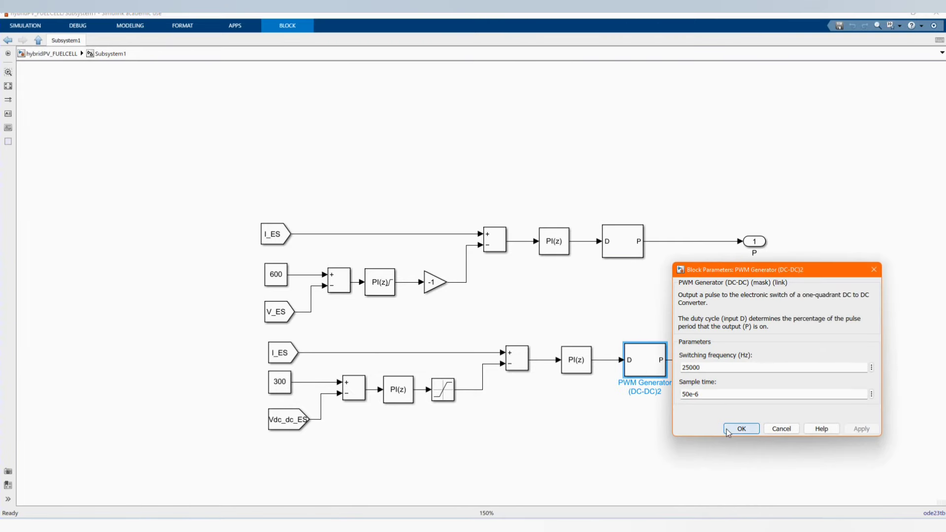
click(726, 429)
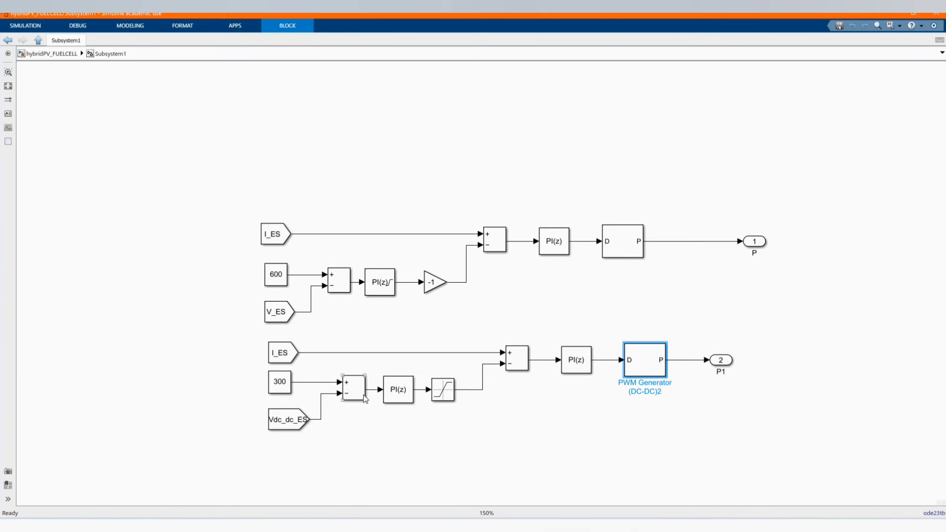
scroll(535, 242, down, 1)
click(529, 288)
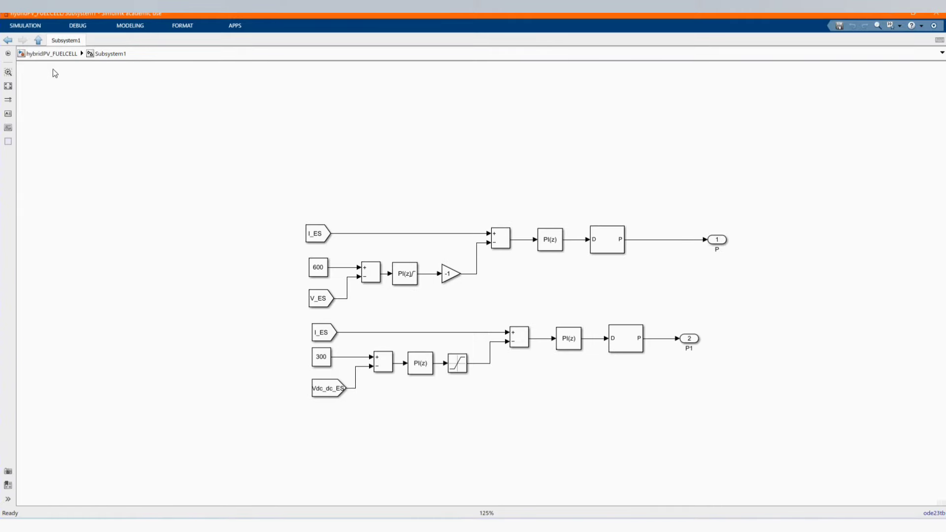
click(38, 41)
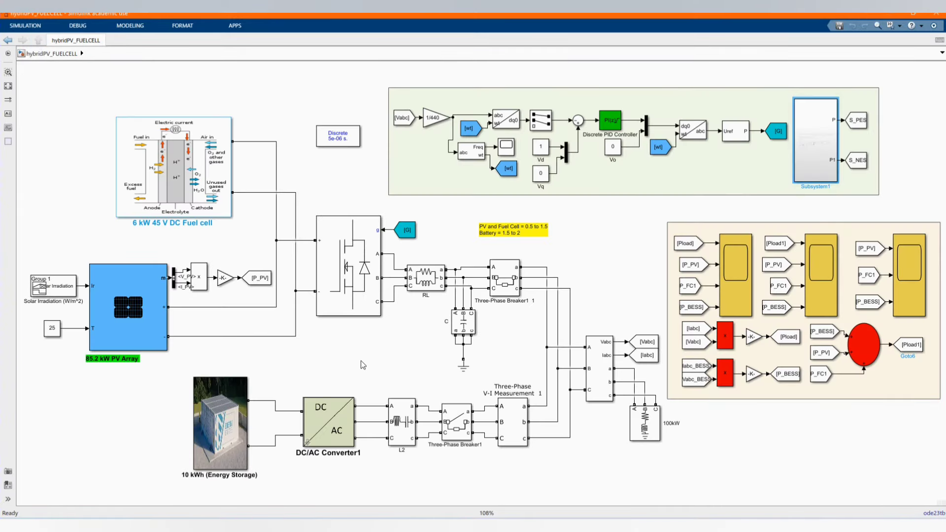
Run the simulation of the hybrid PV and fuel cell model and fit the whole diagram in view
click(33, 27)
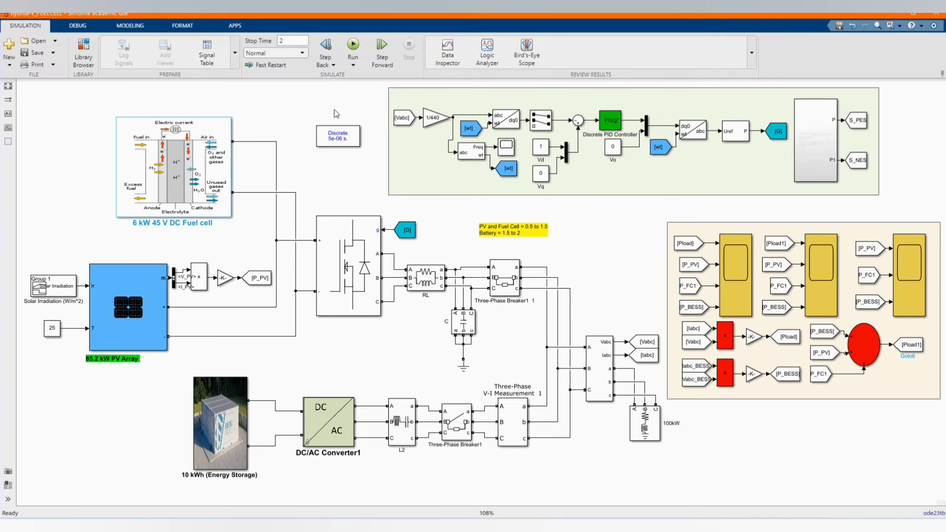
click(353, 47)
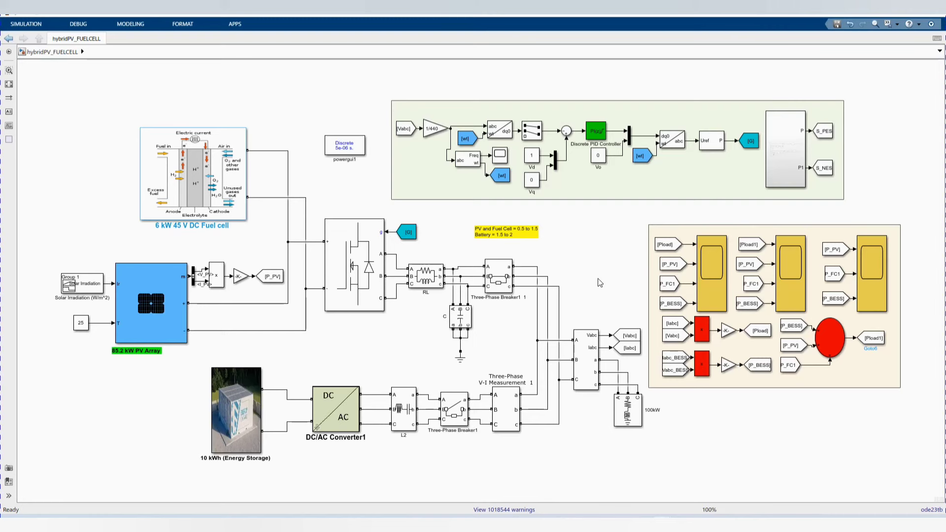
scroll(586, 280, down, 3)
key(space)
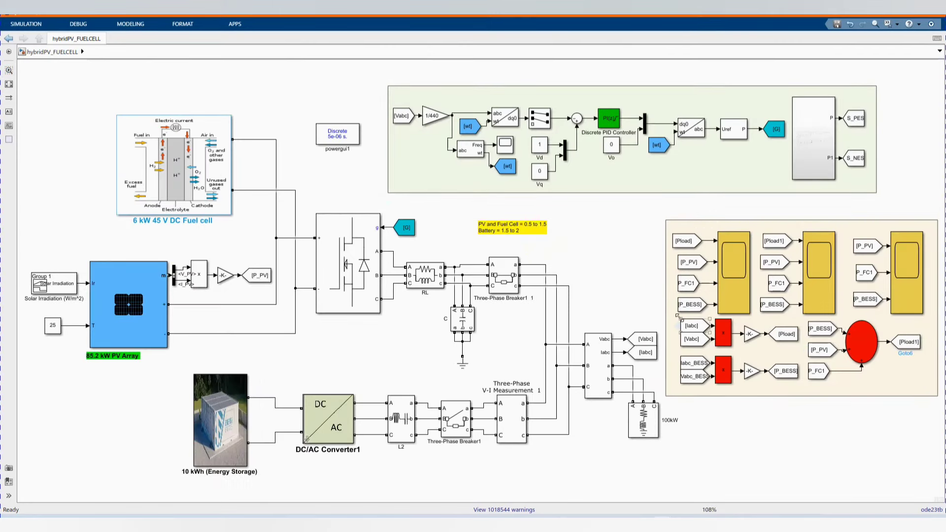
Trace the Pload and P_BESS output tags of the power calculations to the blocks that use them
click(786, 339)
click(789, 338)
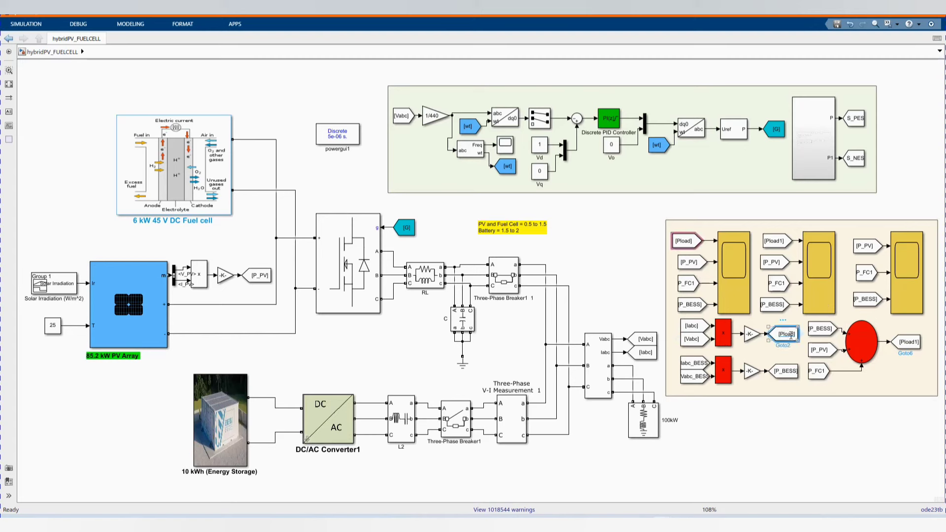
click(786, 371)
Trace the Pload1 tag and the P_BESS, P_PV and P_FC1 signals summed by the red round block to form it
click(907, 341)
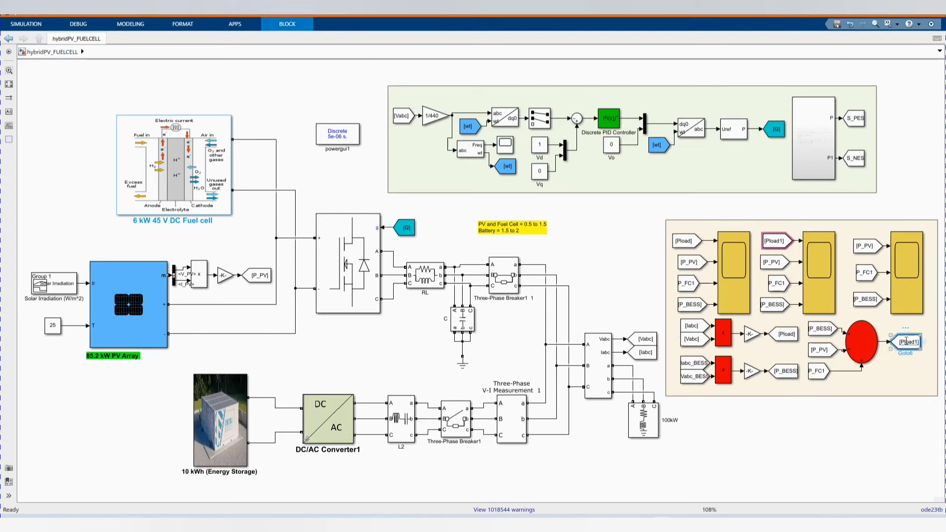
click(820, 331)
click(820, 349)
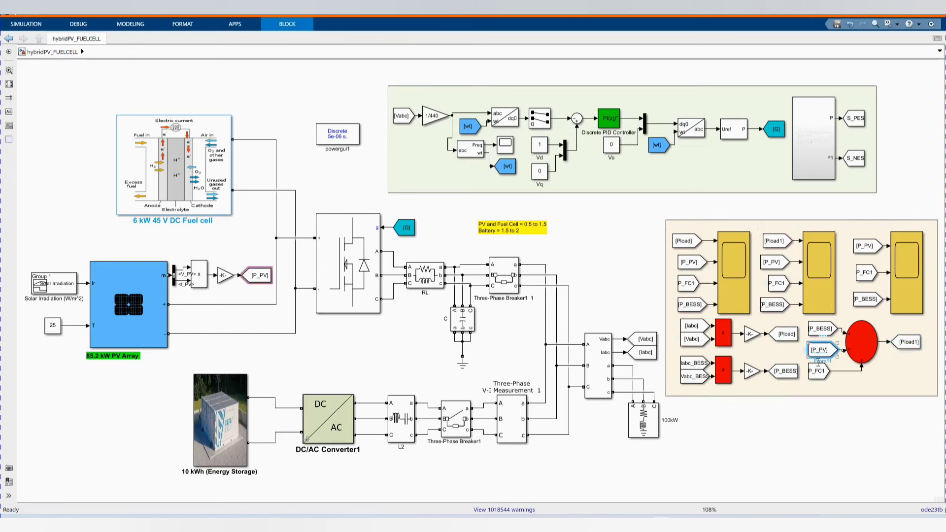
click(822, 371)
click(822, 330)
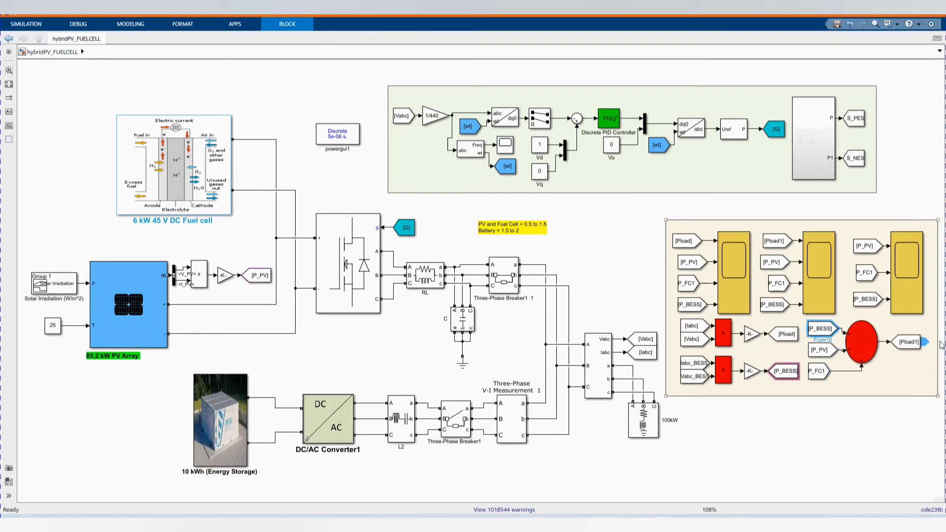
click(914, 344)
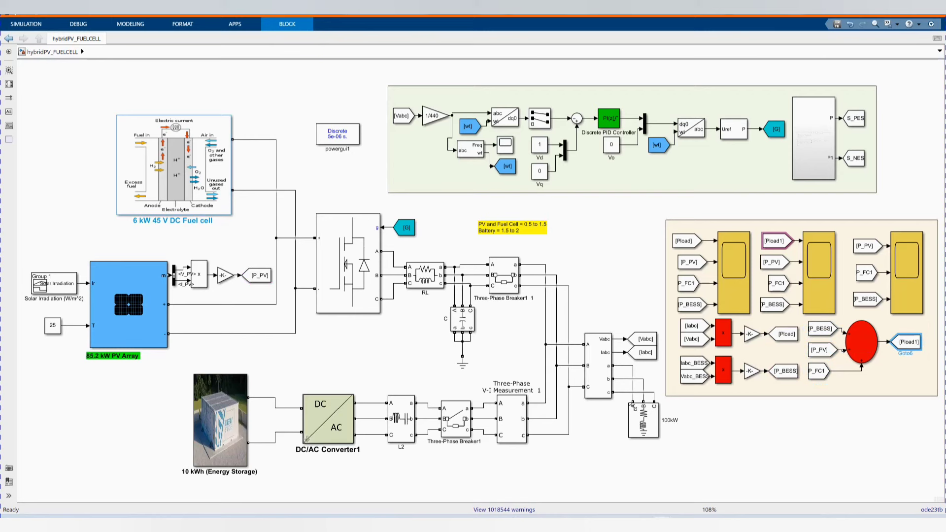
click(822, 459)
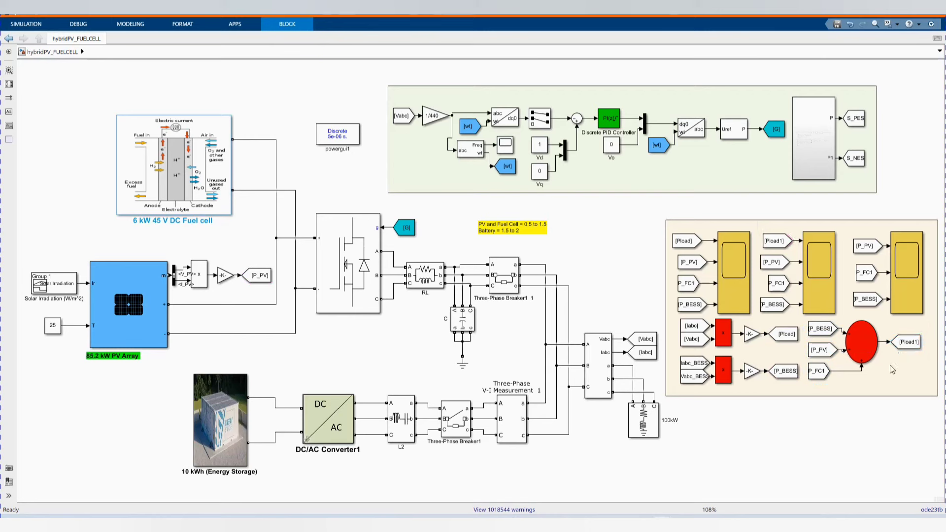
Trace the Pload and P_PV inputs of the first scope and the Vabc and Iabc load measurement tags
click(683, 240)
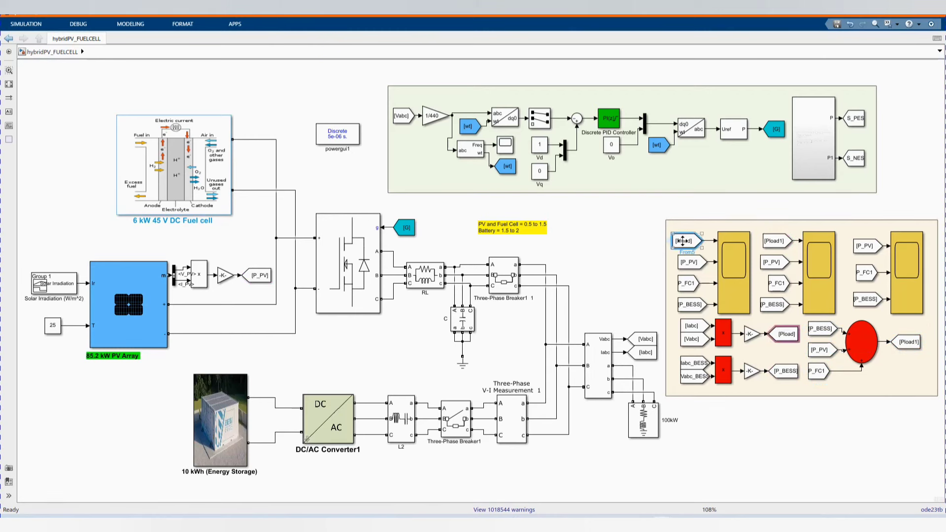
click(690, 264)
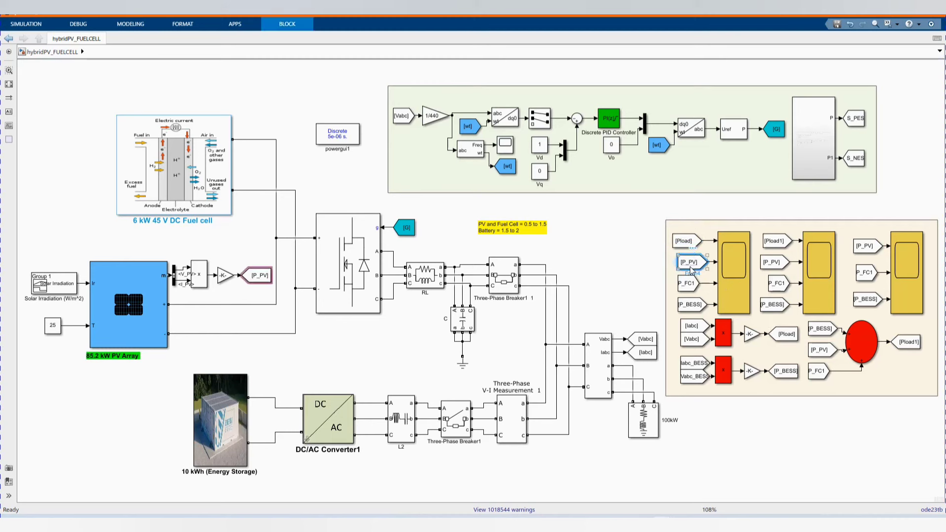
click(646, 341)
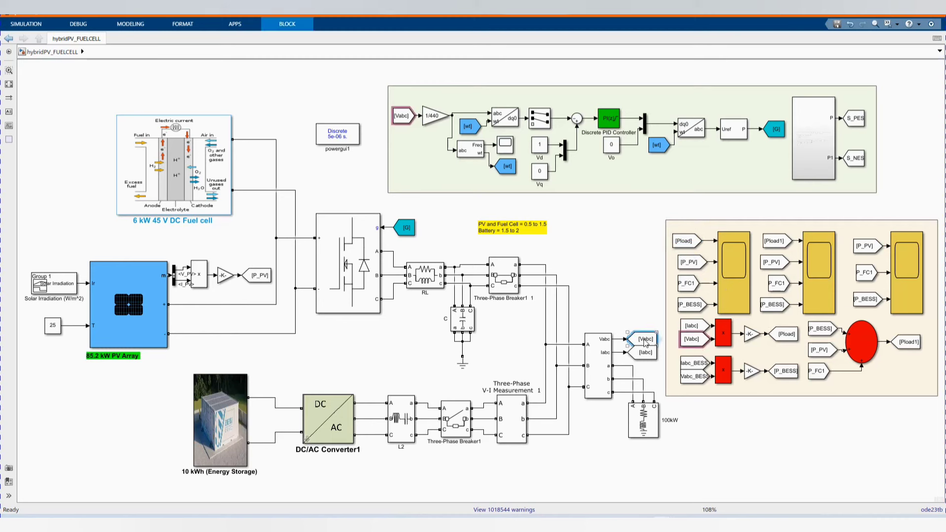
click(646, 353)
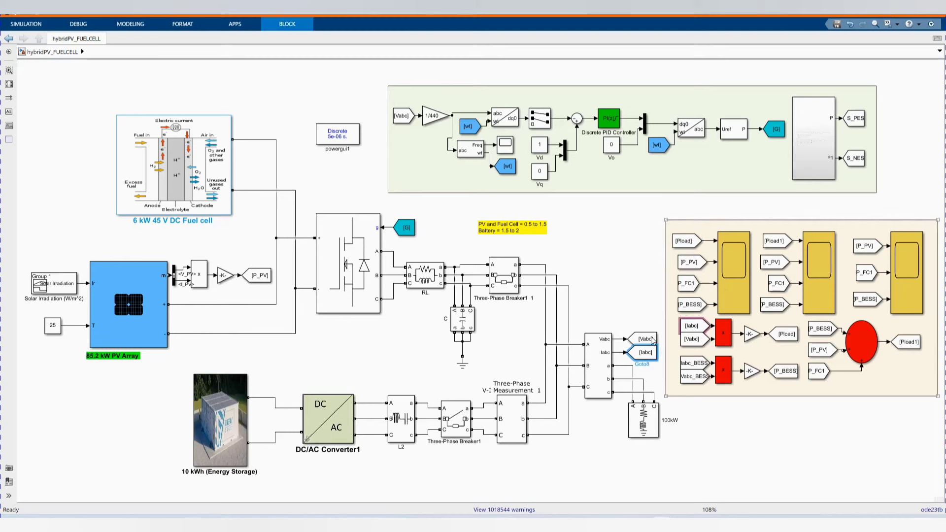
click(758, 424)
Examine the load, PV, fuel cell and BESS power waveforms in the scope fed by Pload1, then minimize it
click(811, 262)
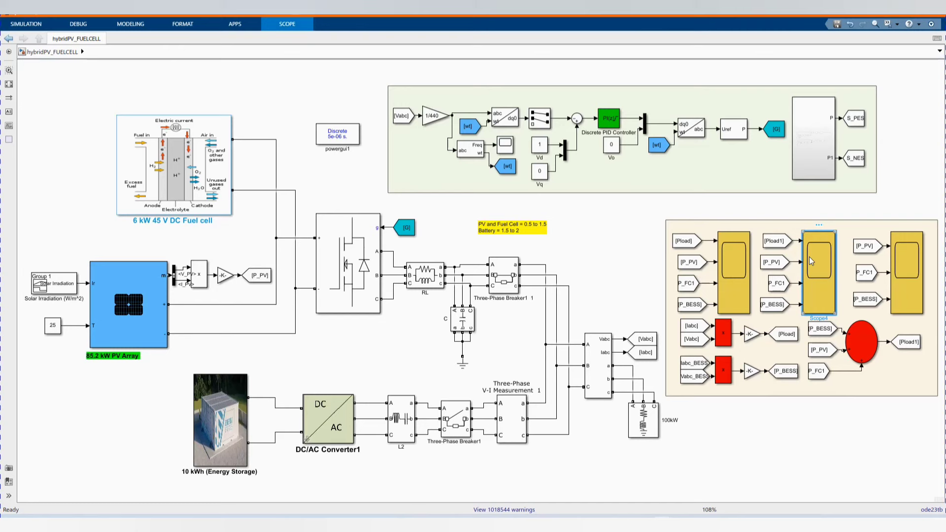
double_click(809, 256)
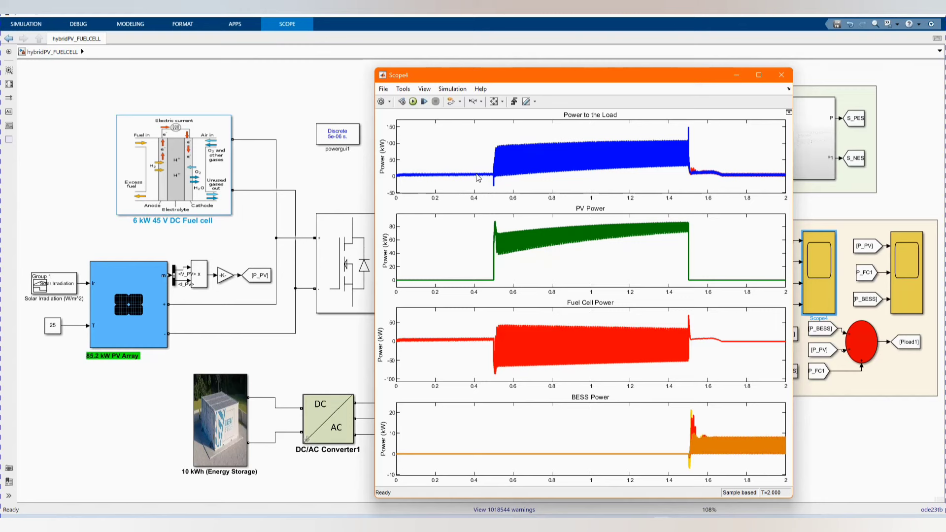
drag(616, 77, 597, 82)
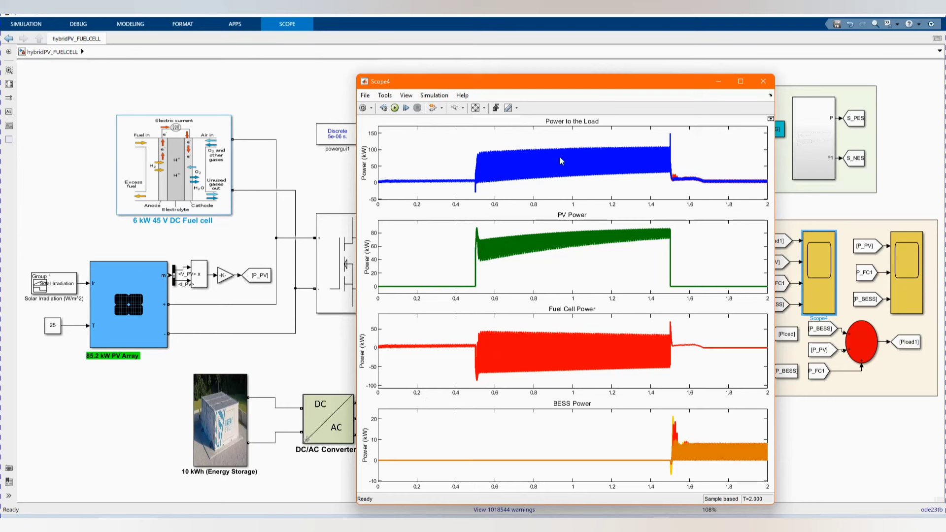
click(719, 81)
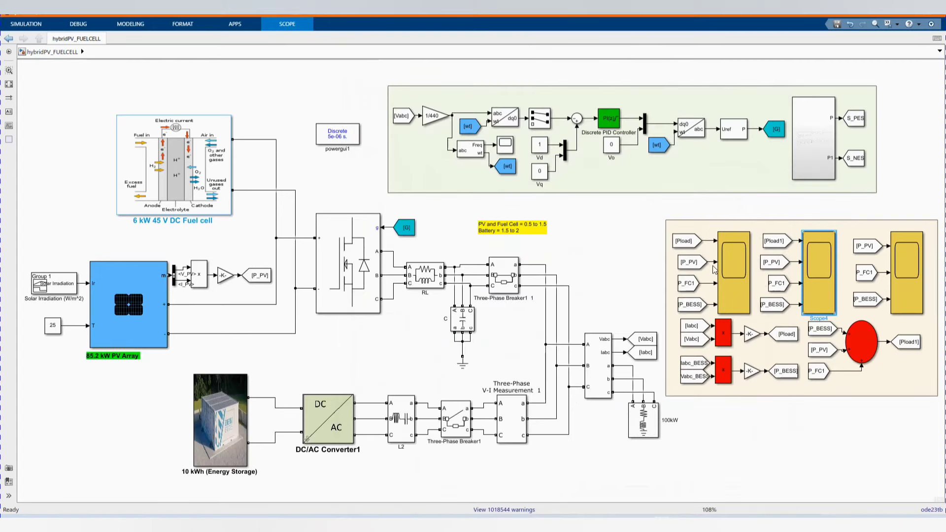
View the power waveforms in the scope fed by Pload, scaled to fit the axes, then minimize it
click(728, 265)
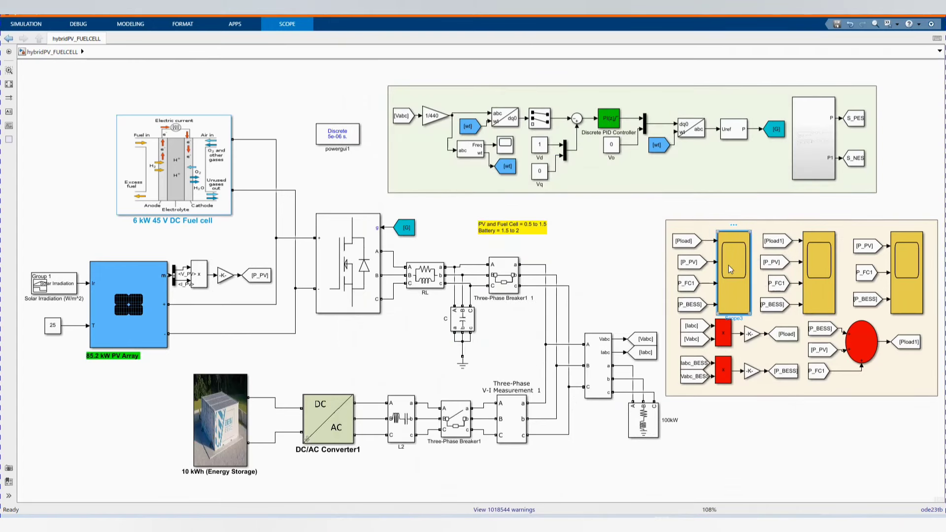
double_click(728, 265)
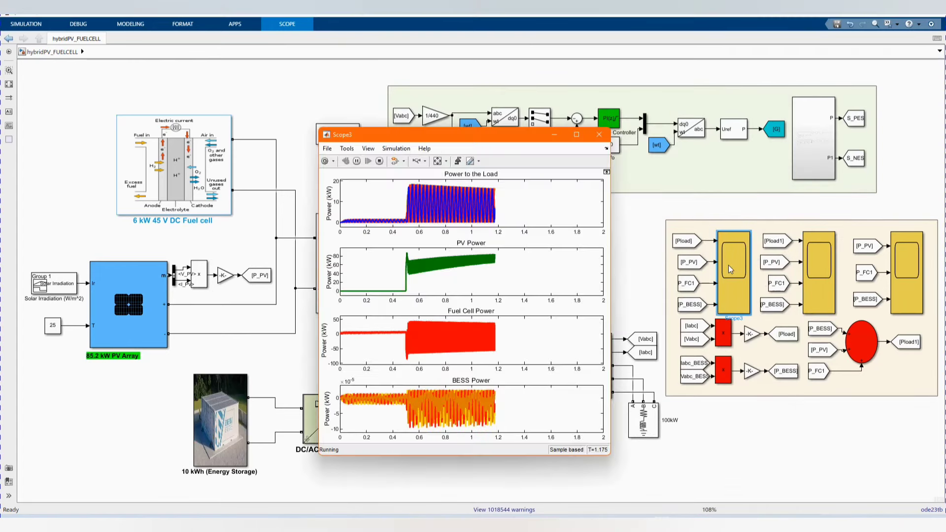
click(437, 162)
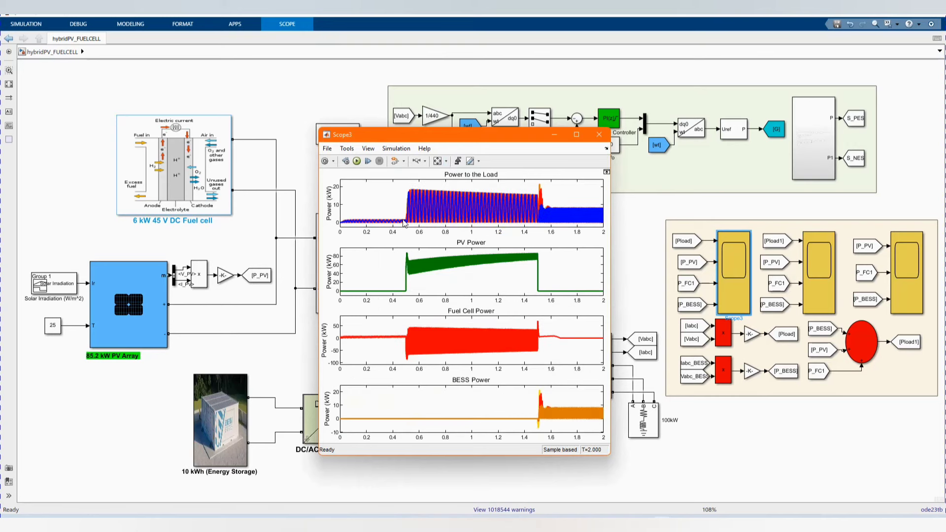
click(554, 137)
Examine the PV, fuel cell and BESS power waveforms in the three-input scope and return to the model diagram
click(904, 275)
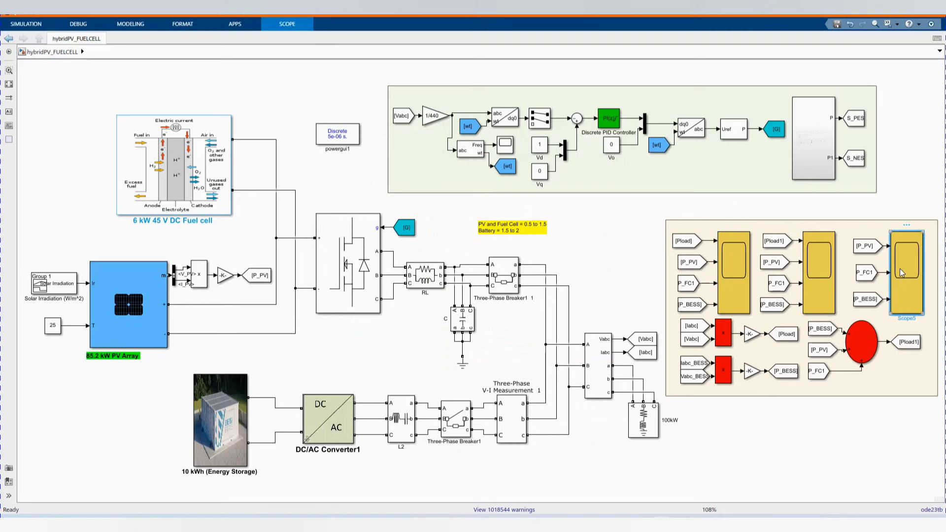
double_click(902, 273)
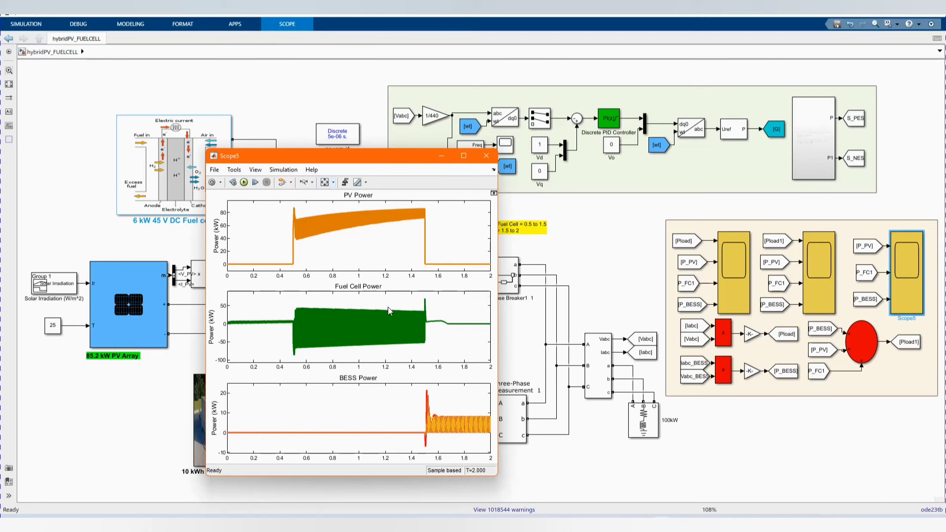
click(439, 162)
click(437, 167)
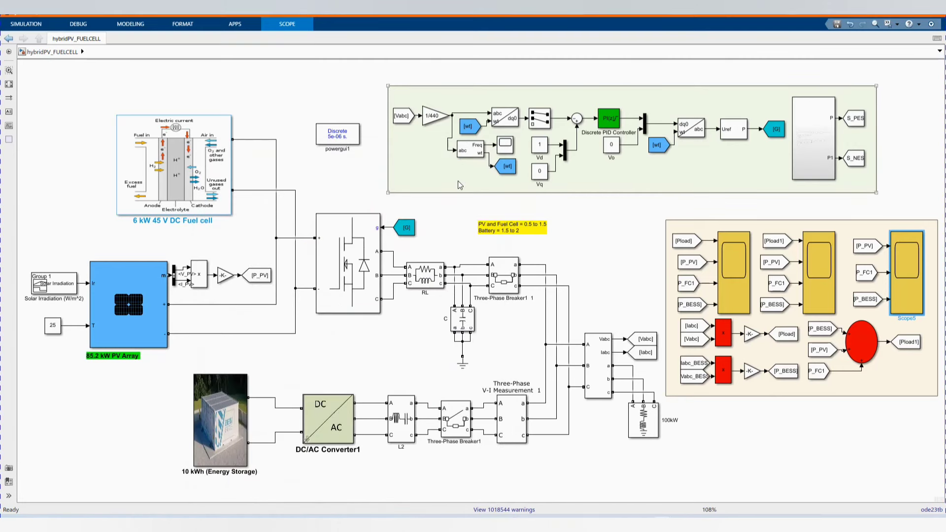
click(466, 202)
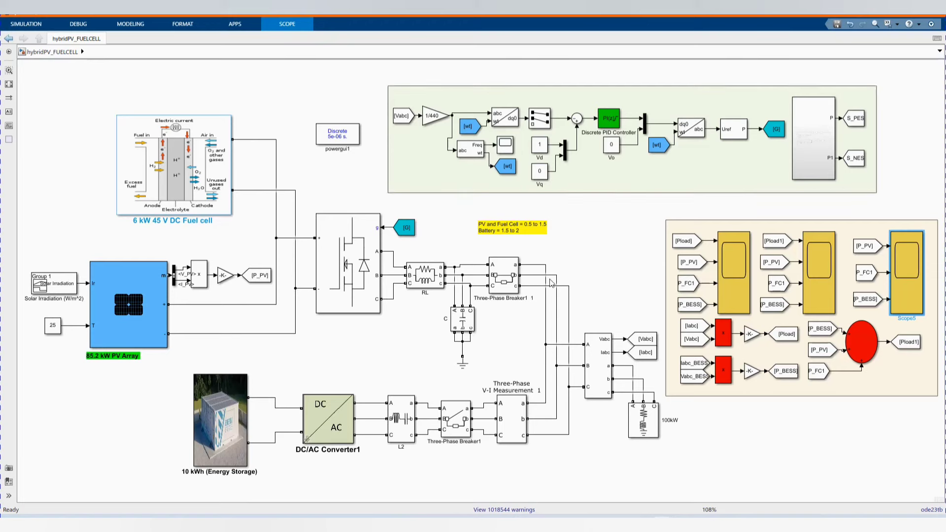